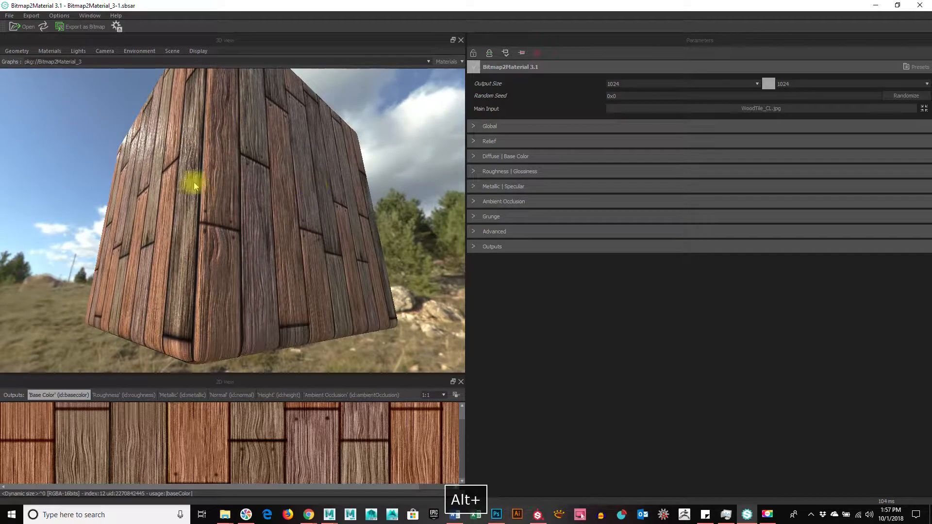
# Inspect the wood-planked cube from several angles and widen the 3D view.
pyautogui.keyDown('alt'); pyautogui.moveTo(391, 196); pyautogui.dragTo(386, 200); pyautogui.keyUp('alt')
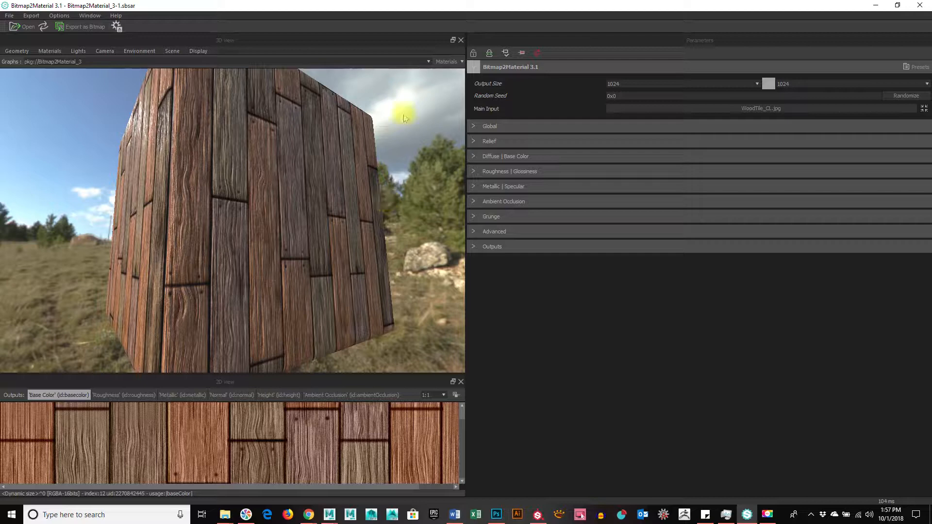
pyautogui.keyDown('alt'); pyautogui.moveTo(267, 285); pyautogui.dragTo(291, 235); pyautogui.keyUp('alt')
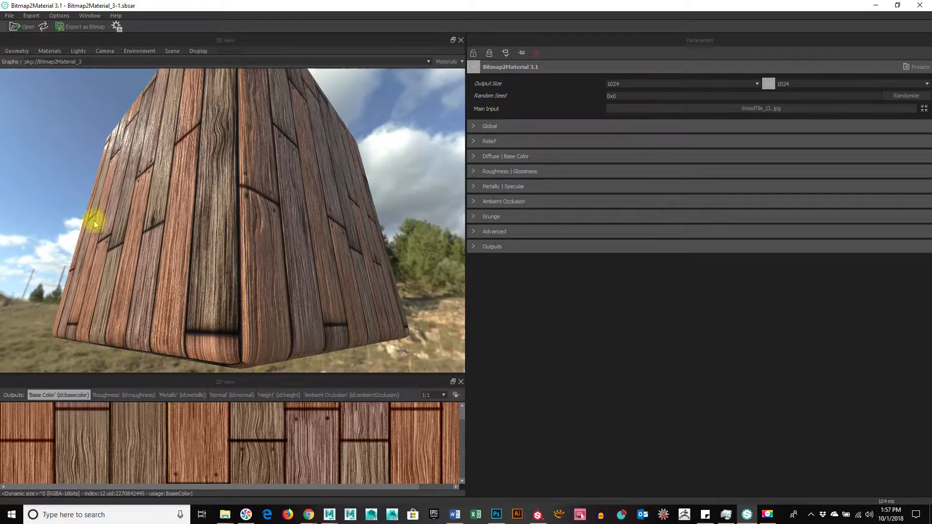
pyautogui.keyDown('alt'); pyautogui.moveTo(299, 167); pyautogui.dragTo(299, 221); pyautogui.keyUp('alt')
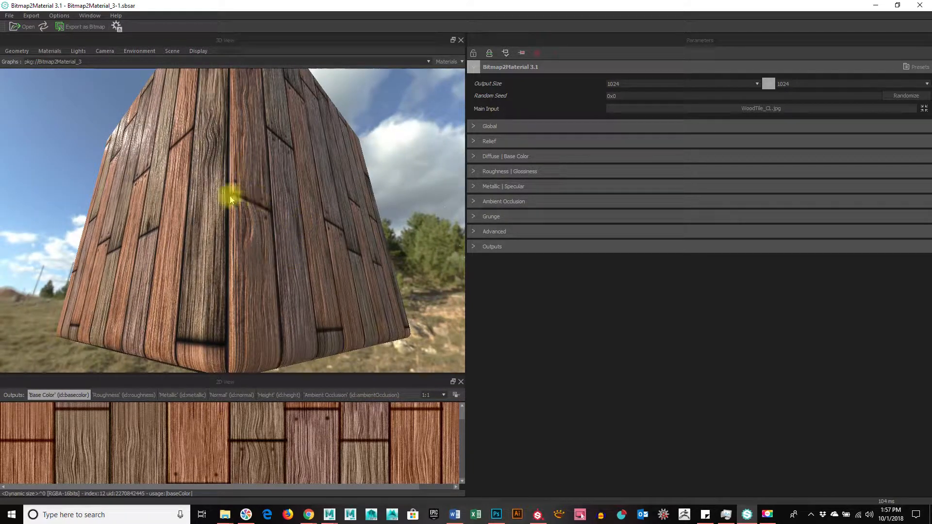
pyautogui.moveTo(249, 198)
pyautogui.keyDown('alt'); pyautogui.mouseDown()
pyautogui.moveTo(379, 208)
pyautogui.moveTo(367, 206)
pyautogui.moveTo(375, 190)
pyautogui.moveTo(354, 185)
pyautogui.moveTo(374, 156)
pyautogui.moveTo(284, 187)
pyautogui.moveTo(269, 185)
pyautogui.moveTo(241, 150)
pyautogui.moveTo(231, 198)
pyautogui.mouseUp(); pyautogui.keyUp('alt')
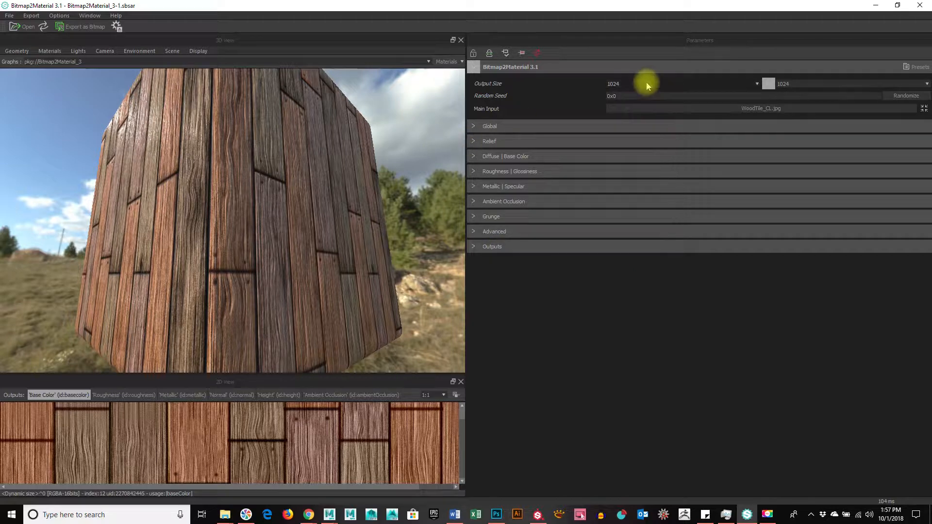
pyautogui.moveTo(465, 97); pyautogui.dragTo(608, 89)
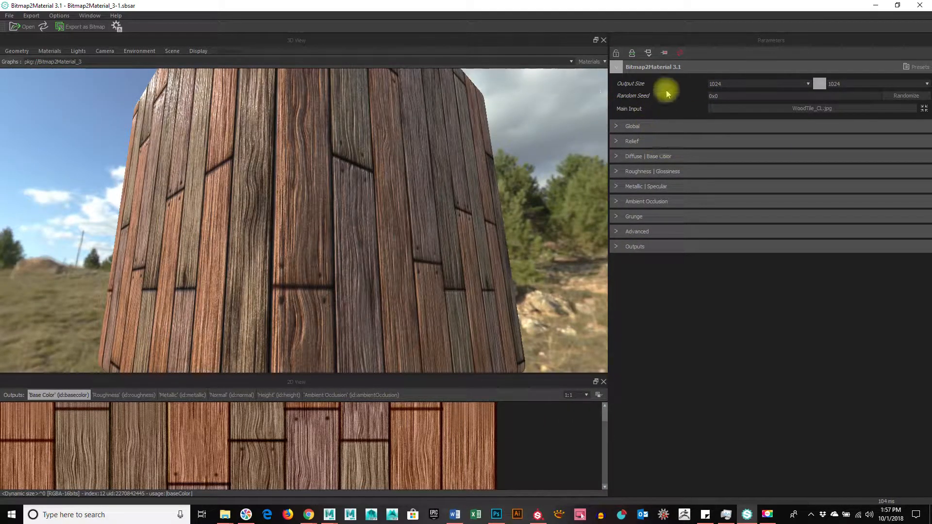
# Try raising the Global Light Equalizer to about 0.952, return it to 0, and fold the Global settings.
pyautogui.click(617, 126)
pyautogui.moveTo(729, 155); pyautogui.dragTo(685, 175)
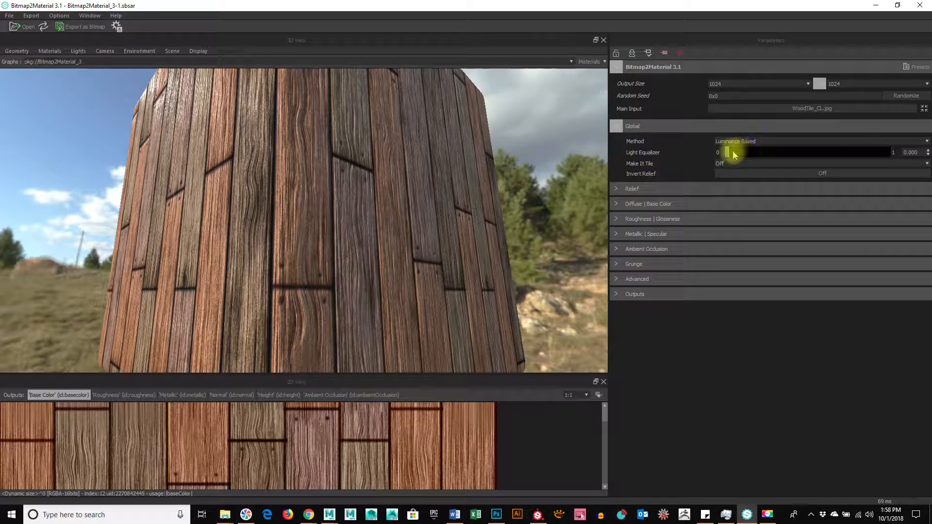
pyautogui.scroll(-4, 449, 237)
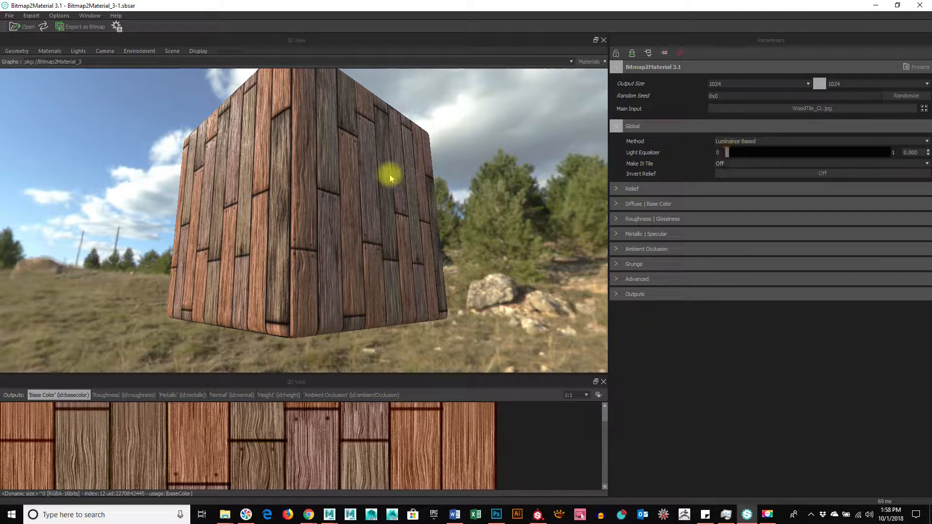
pyautogui.moveTo(728, 155); pyautogui.dragTo(876, 166)
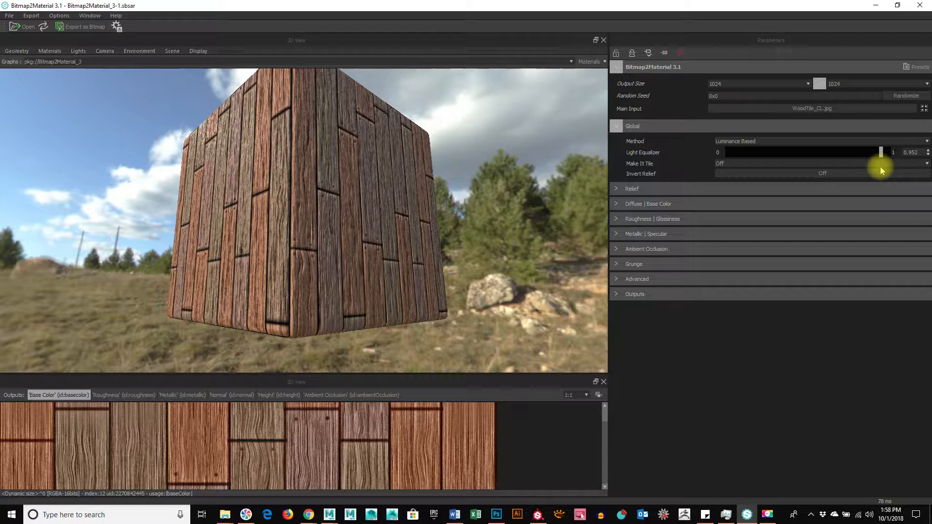
pyautogui.moveTo(880, 167); pyautogui.dragTo(592, 179)
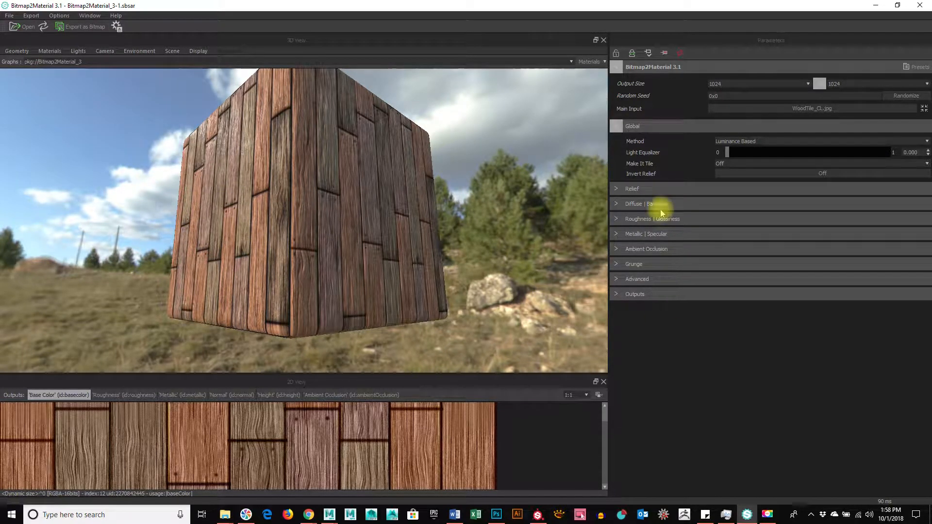
pyautogui.click(620, 127)
# Unfold the Relief settings and set the Relief Balance to 0.320 low, -0.670 mid and -0.725 high frequencies.
pyautogui.click(616, 140)
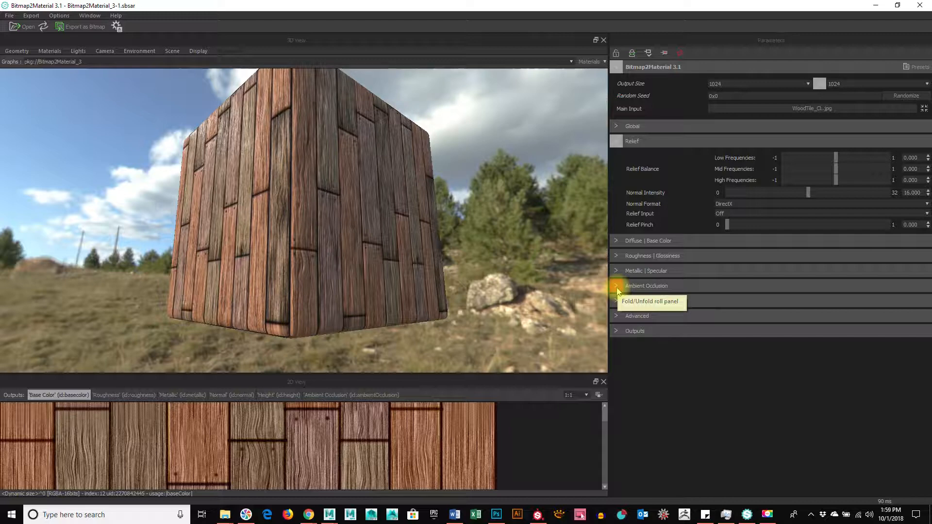
pyautogui.scroll(4, 321, 220)
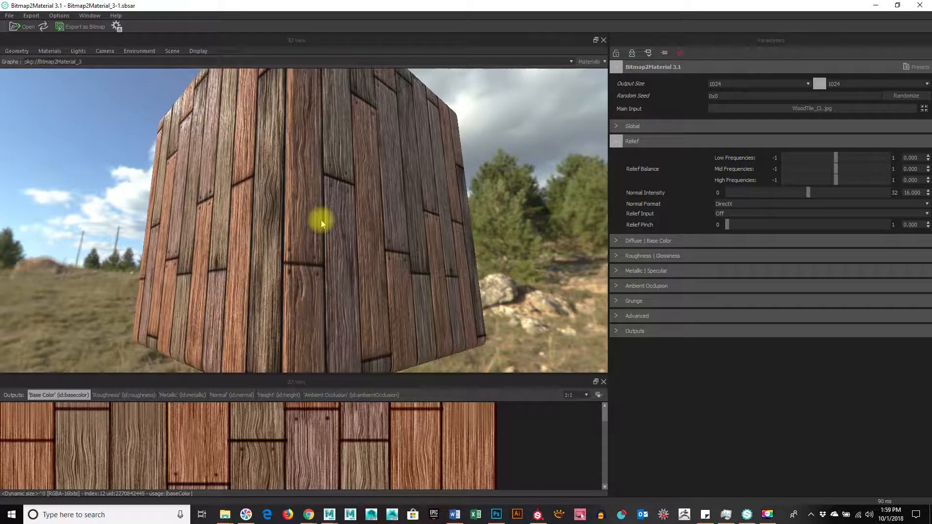
pyautogui.moveTo(836, 158); pyautogui.dragTo(889, 175)
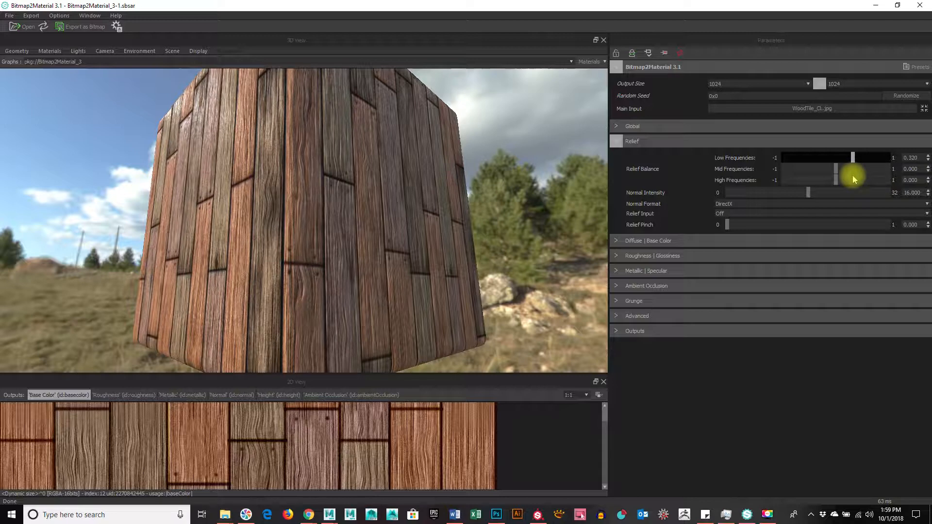
pyautogui.moveTo(835, 169); pyautogui.dragTo(799, 172)
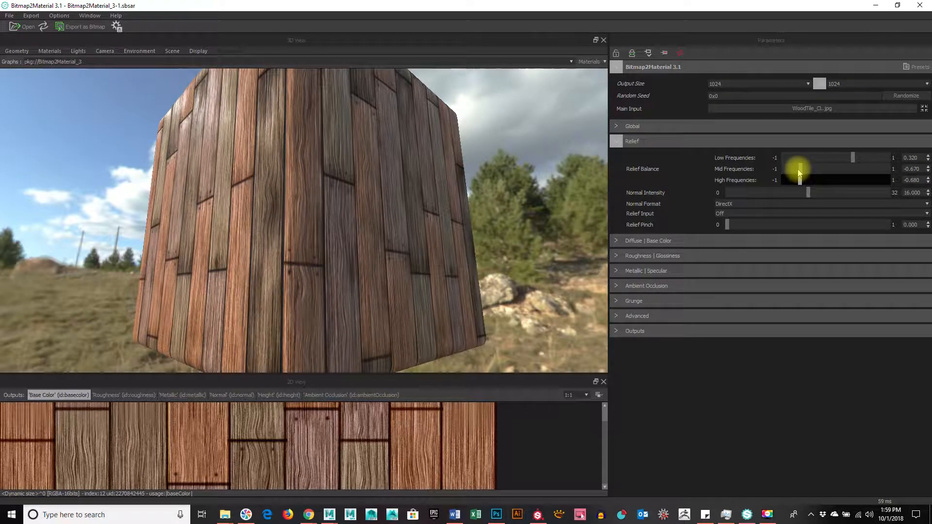
pyautogui.moveTo(798, 170); pyautogui.dragTo(797, 171)
pyautogui.moveTo(443, 223)
pyautogui.mouseDown()
pyautogui.moveTo(474, 198)
pyautogui.moveTo(416, 208)
pyautogui.moveTo(434, 220)
pyautogui.mouseUp()
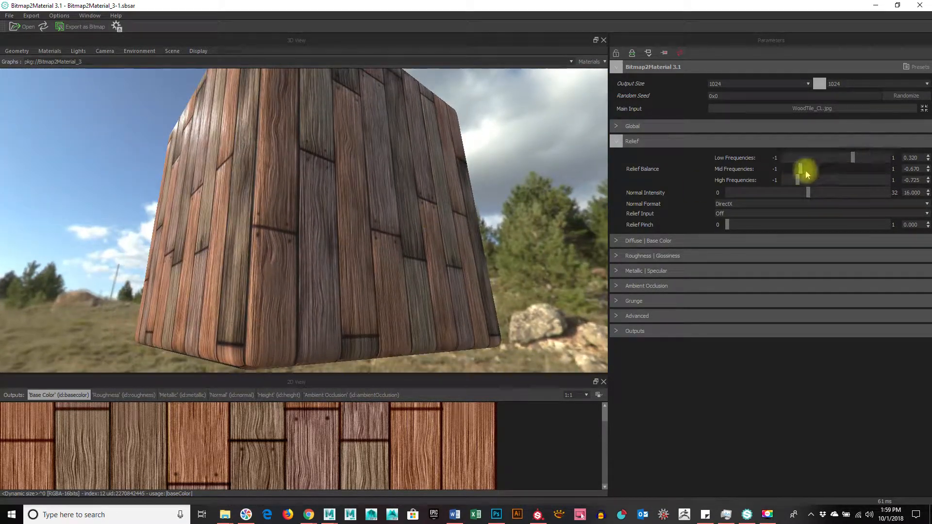
# Set the Relief Balance to -0.715 mid and 0.752 low frequencies, and lower the Normal Intensity to 12.594.
pyautogui.moveTo(800, 170)
pyautogui.mouseDown()
pyautogui.moveTo(780, 164)
pyautogui.moveTo(889, 171)
pyautogui.moveTo(798, 169)
pyautogui.mouseUp()
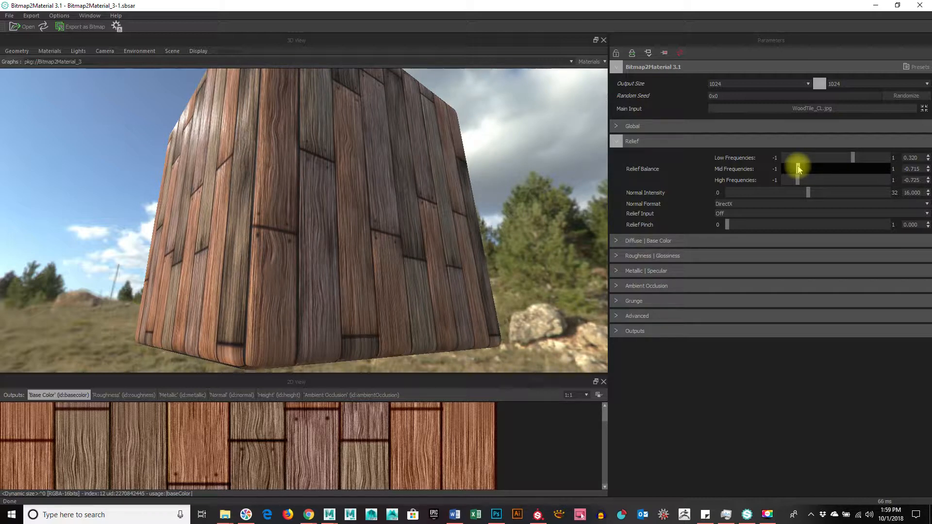
pyautogui.moveTo(852, 158); pyautogui.dragTo(877, 162)
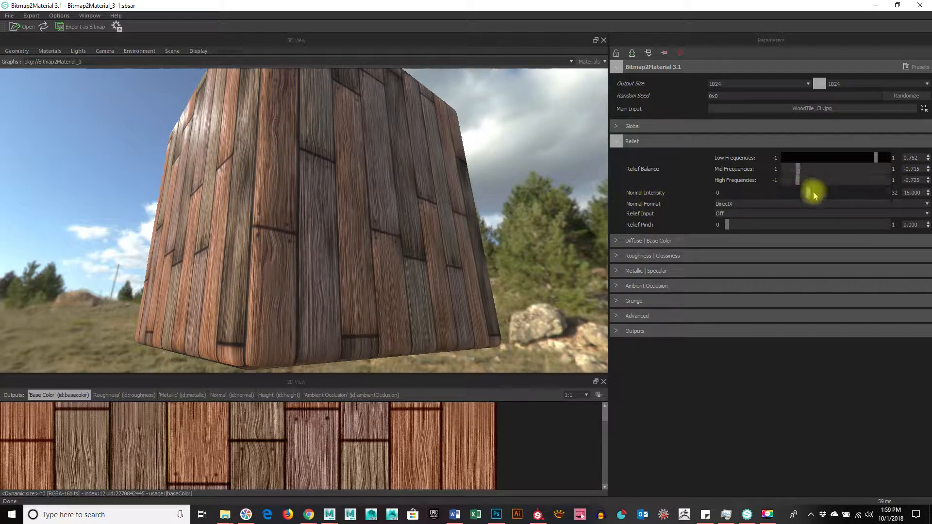
pyautogui.moveTo(806, 192)
pyautogui.mouseDown()
pyautogui.moveTo(763, 192)
pyautogui.moveTo(863, 201)
pyautogui.moveTo(730, 192)
pyautogui.moveTo(791, 197)
pyautogui.mouseUp()
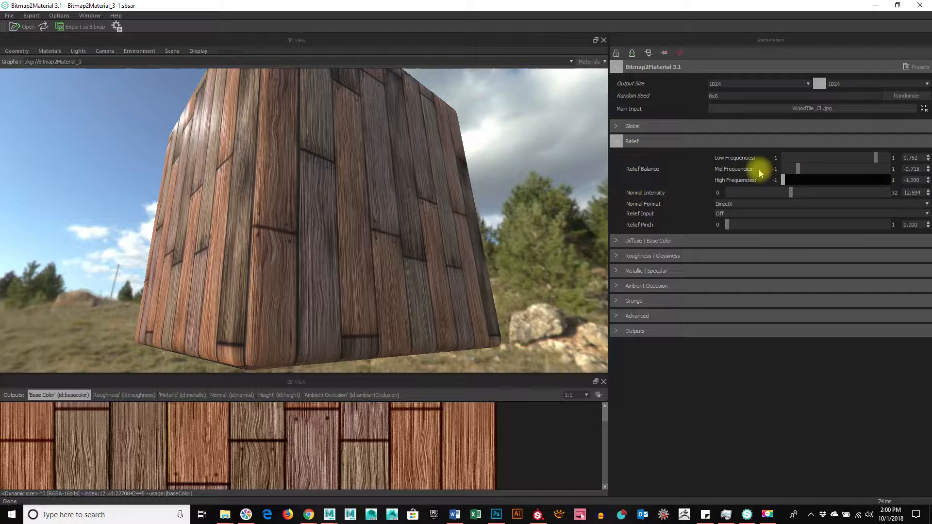
# Try extreme low and high relief frequencies, settling the Relief Balance at 0.826 low, -0.568 mid and -0.449 high.
pyautogui.moveTo(797, 180)
pyautogui.mouseDown()
pyautogui.moveTo(869, 178)
pyautogui.moveTo(813, 174)
pyautogui.moveTo(862, 178)
pyautogui.moveTo(778, 155)
pyautogui.mouseUp()
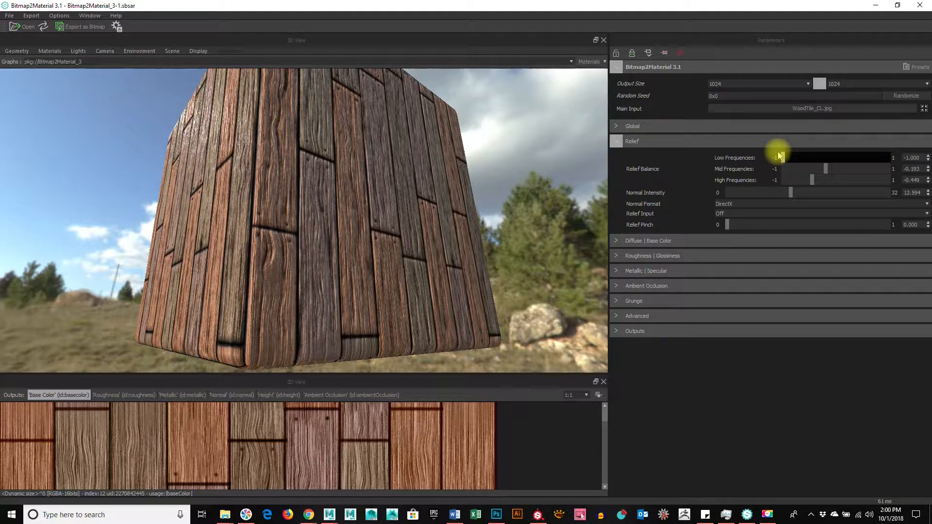
pyautogui.moveTo(779, 155); pyautogui.dragTo(882, 173)
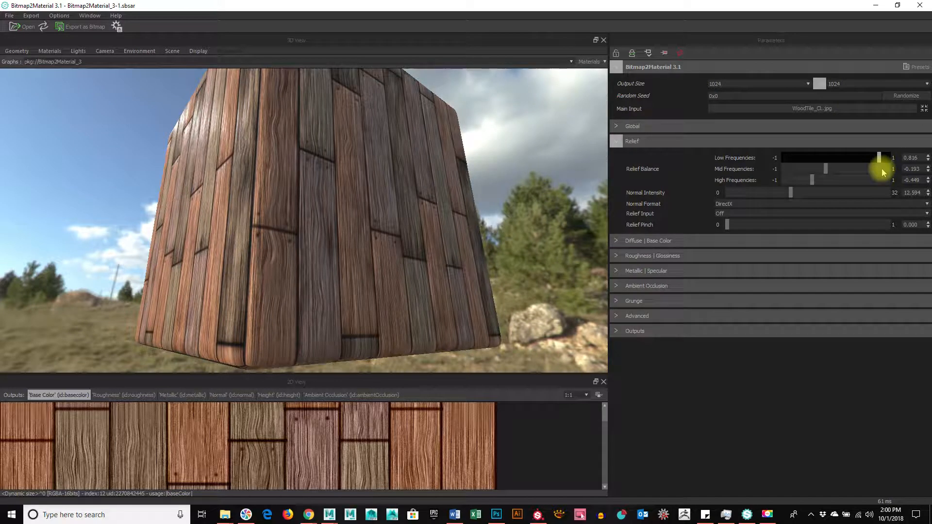
pyautogui.moveTo(882, 170); pyautogui.dragTo(884, 170)
pyautogui.moveTo(884, 170); pyautogui.dragTo(881, 170)
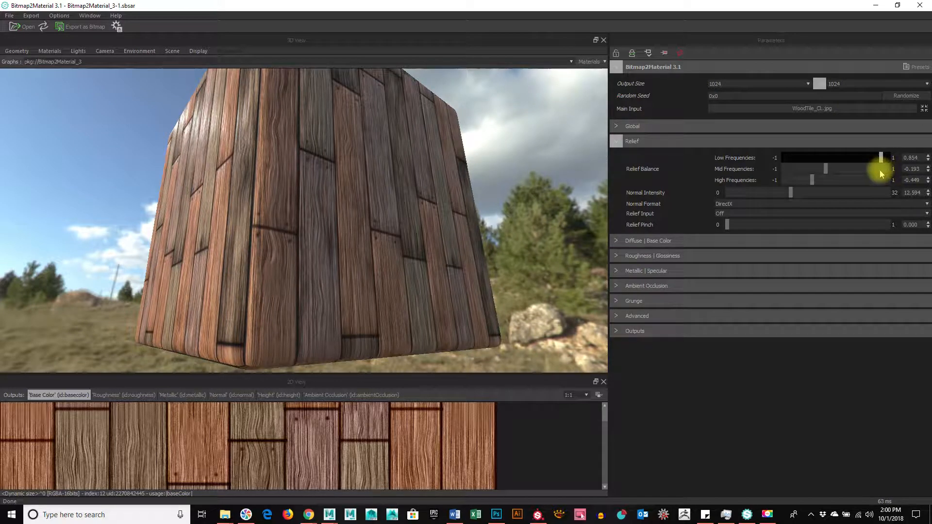
pyautogui.moveTo(853, 171); pyautogui.dragTo(805, 166)
pyautogui.moveTo(348, 202); pyautogui.dragTo(354, 240)
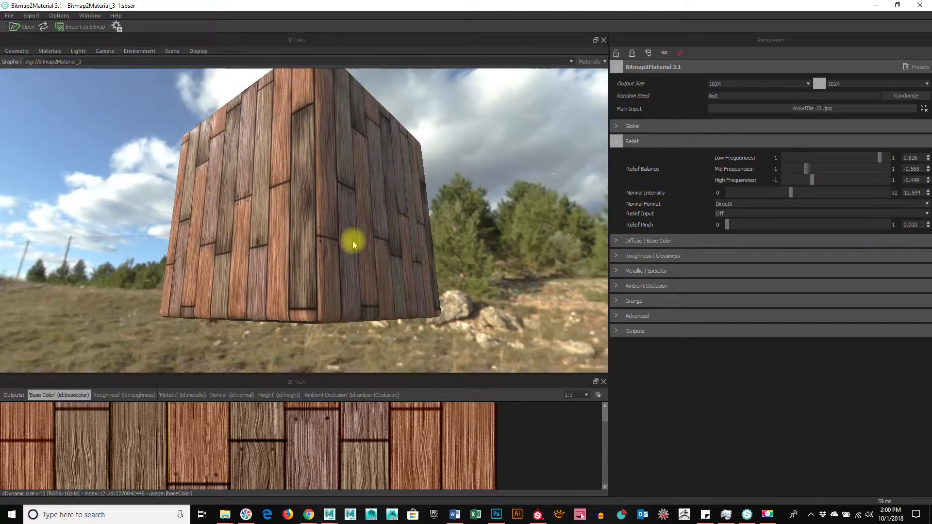
pyautogui.moveTo(359, 170); pyautogui.dragTo(585, 183)
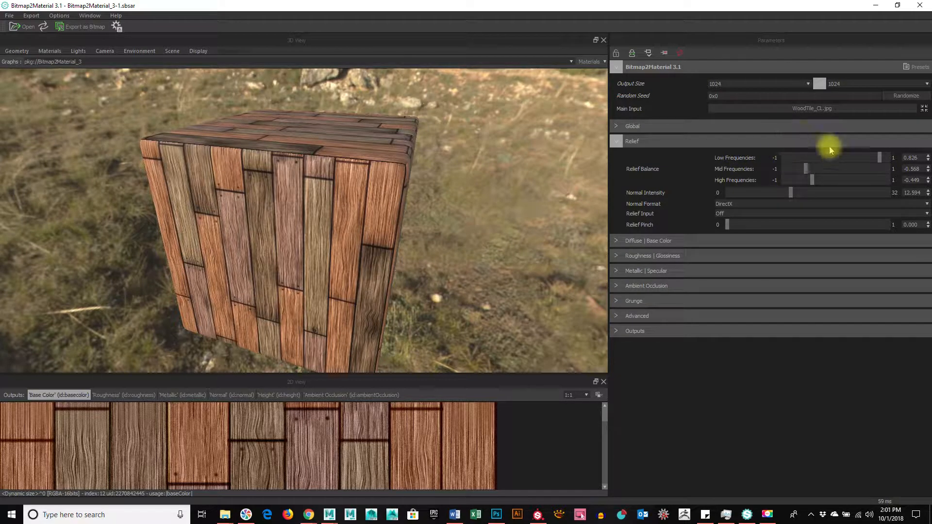
# Unfold the Global settings and raise the Light Equalizer to 0.973.
pyautogui.click(617, 125)
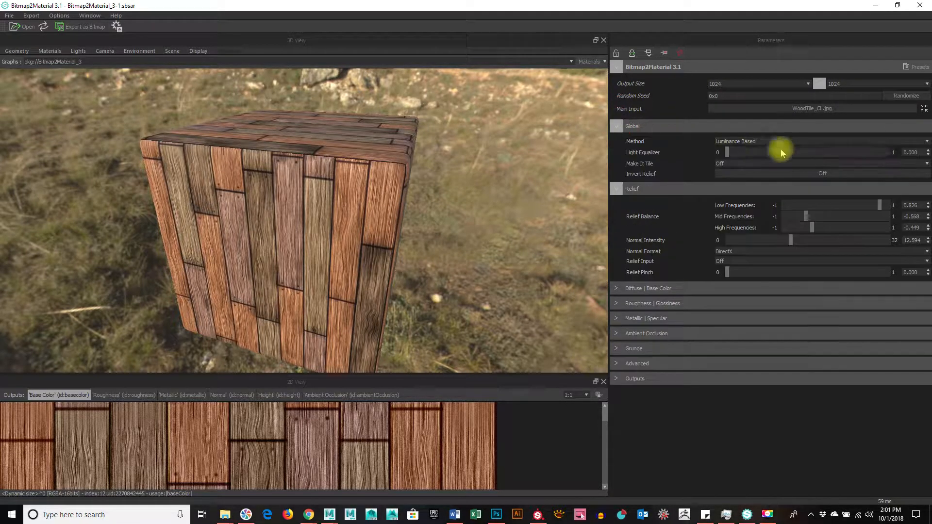
pyautogui.click(778, 153)
pyautogui.moveTo(868, 157)
pyautogui.mouseDown()
pyautogui.moveTo(896, 156)
pyautogui.moveTo(865, 155)
pyautogui.moveTo(885, 163)
pyautogui.mouseUp()
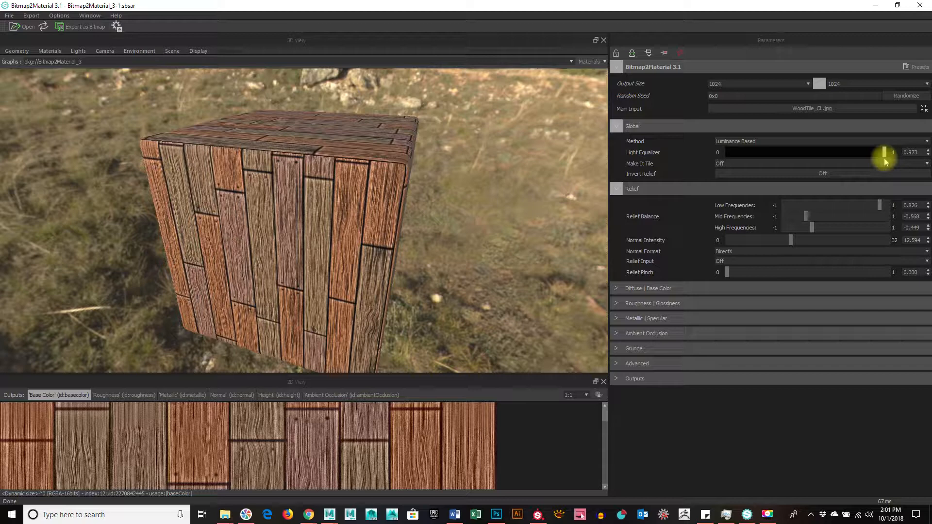
pyautogui.moveTo(423, 280); pyautogui.dragTo(485, 174)
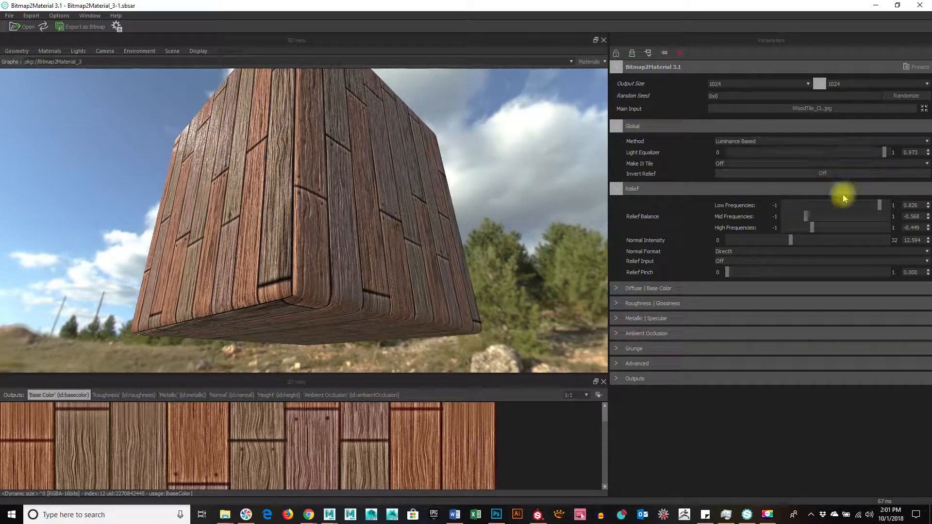
# Rebalance the relief to 0.660 low, -0.863 mid and -0.762 high frequencies.
pyautogui.moveTo(879, 204)
pyautogui.mouseDown()
pyautogui.moveTo(890, 204)
pyautogui.moveTo(742, 192)
pyautogui.moveTo(871, 203)
pyautogui.mouseUp()
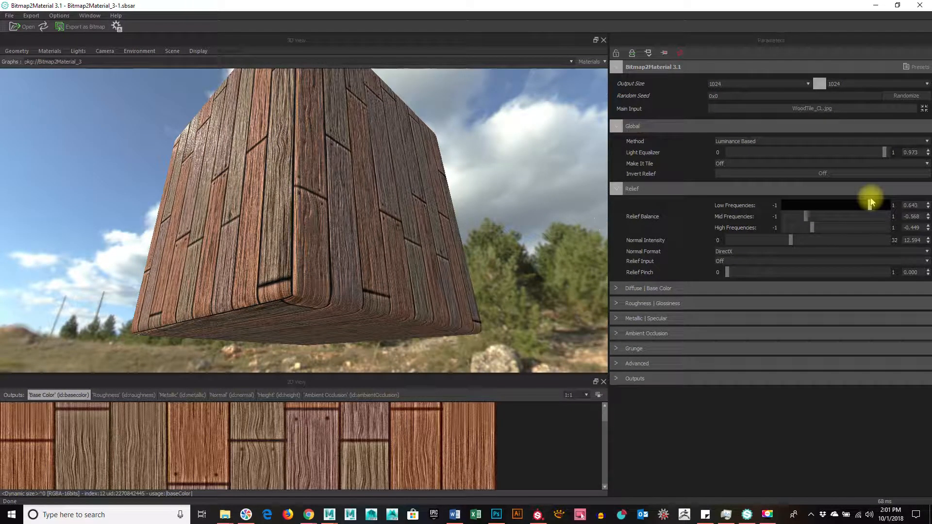
pyautogui.moveTo(813, 217); pyautogui.dragTo(880, 229)
pyautogui.moveTo(812, 233); pyautogui.dragTo(787, 230)
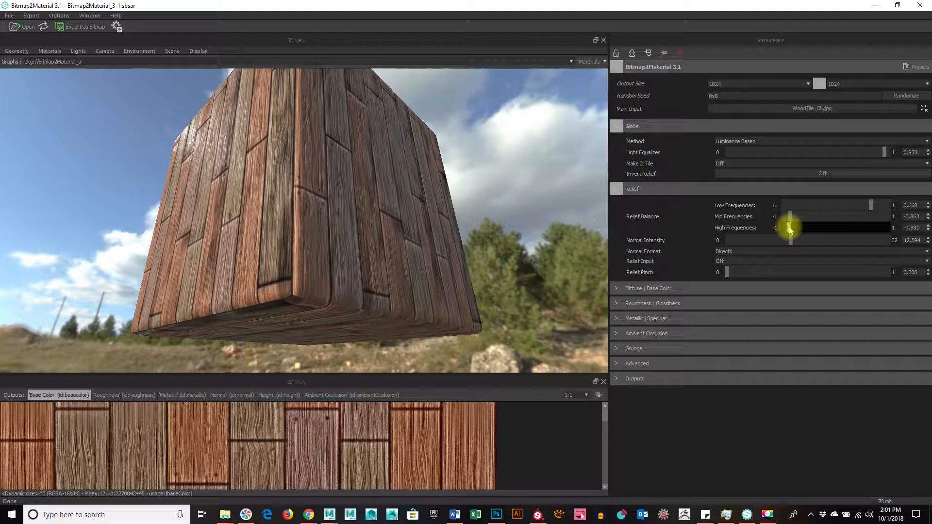
pyautogui.moveTo(792, 231); pyautogui.dragTo(797, 232)
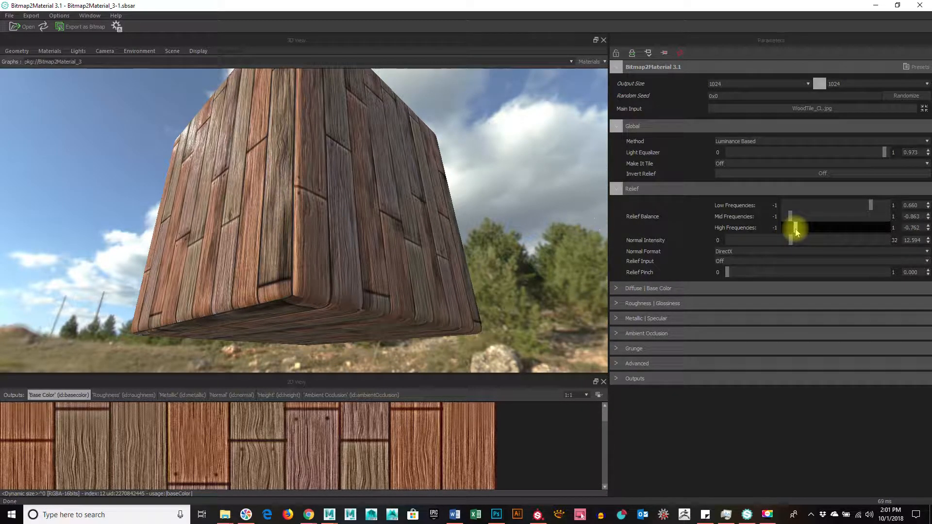
# Lower the Light Equalizer for comparison on the cube's underside, and set it to 0.979.
pyautogui.moveTo(311, 218); pyautogui.dragTo(423, 208)
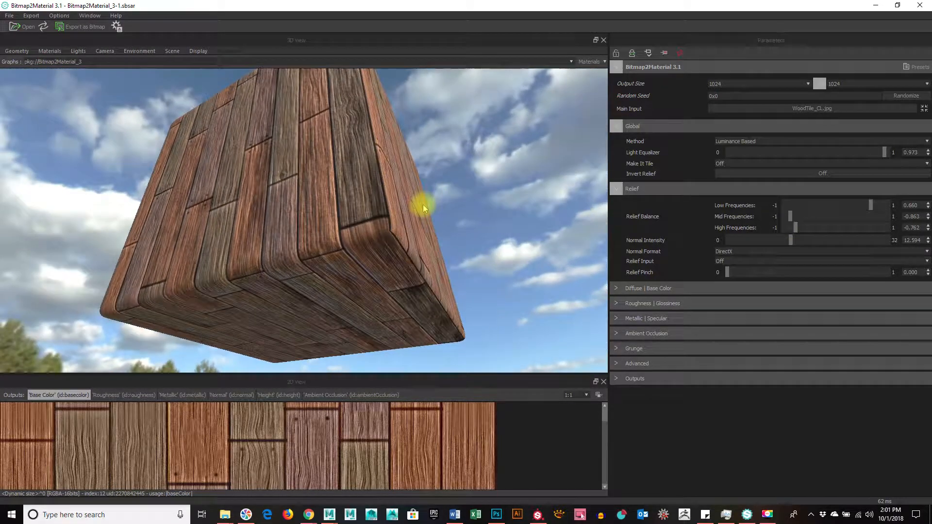
pyautogui.moveTo(884, 153); pyautogui.dragTo(733, 158)
pyautogui.moveTo(875, 152)
pyautogui.mouseDown()
pyautogui.moveTo(892, 151)
pyautogui.moveTo(884, 152)
pyautogui.mouseUp()
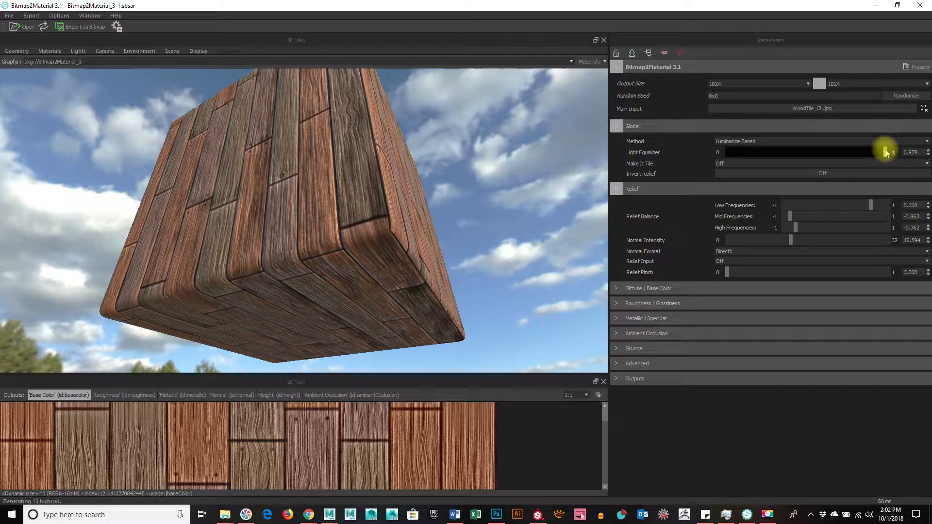
# Reduce the relief's Low Frequencies to -0.514 and the Normal Intensity to 4.531.
pyautogui.moveTo(873, 207); pyautogui.dragTo(809, 206)
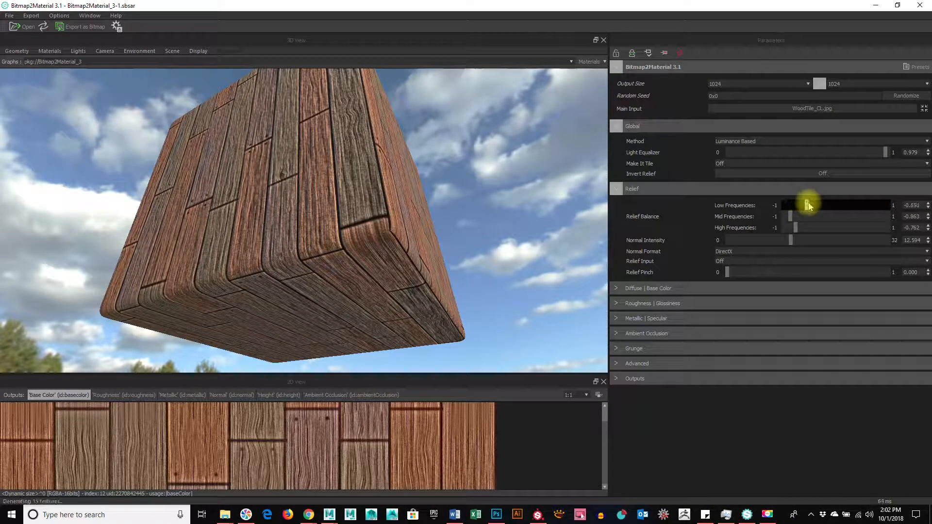
pyautogui.moveTo(787, 241); pyautogui.dragTo(750, 241)
pyautogui.moveTo(508, 264); pyautogui.dragTo(402, 290)
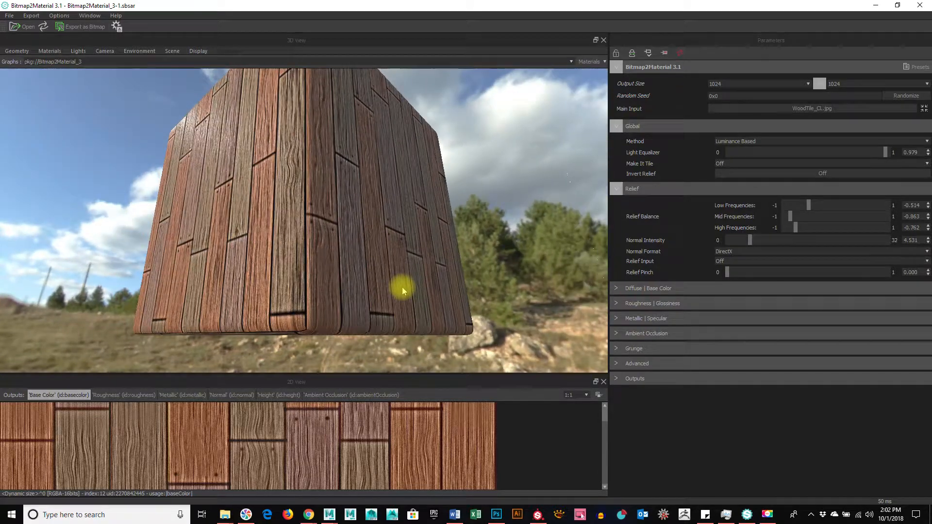
# Fine-tune the Relief Balance to -0.432 low and -0.357 high frequencies, with the mid frequencies at a moderate negative value.
pyautogui.moveTo(791, 217)
pyautogui.mouseDown()
pyautogui.moveTo(891, 217)
pyautogui.moveTo(767, 220)
pyautogui.moveTo(836, 228)
pyautogui.moveTo(889, 202)
pyautogui.moveTo(826, 197)
pyautogui.moveTo(782, 202)
pyautogui.moveTo(908, 217)
pyautogui.moveTo(784, 219)
pyautogui.mouseUp()
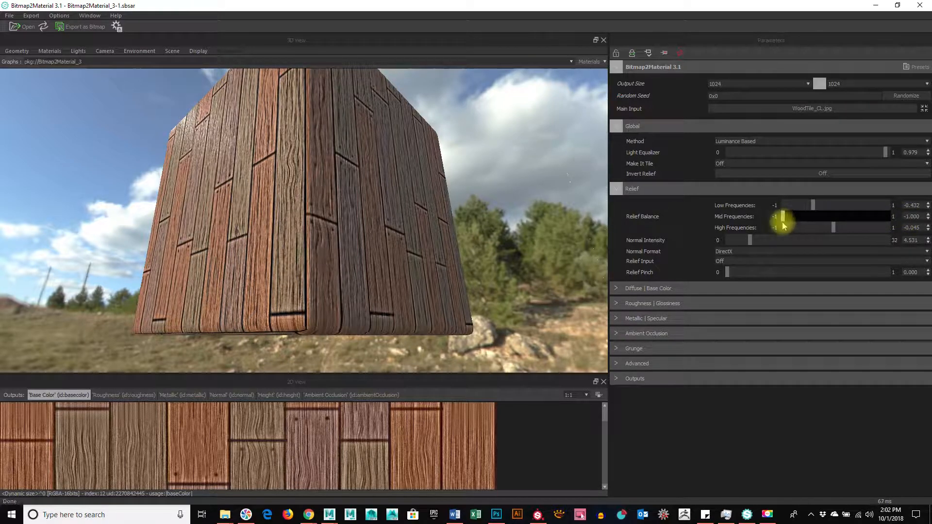
pyautogui.moveTo(800, 225)
pyautogui.mouseDown()
pyautogui.moveTo(830, 229)
pyautogui.moveTo(818, 229)
pyautogui.mouseUp()
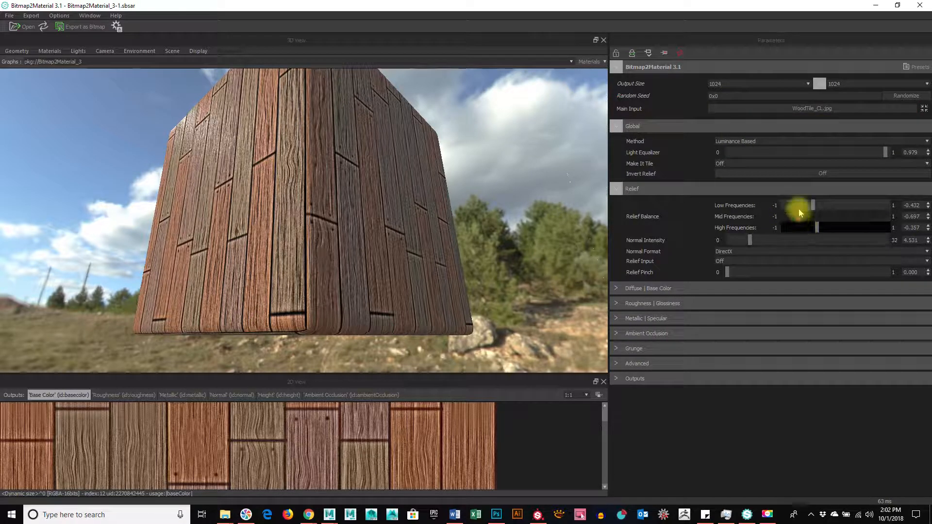
pyautogui.moveTo(800, 218); pyautogui.dragTo(811, 222)
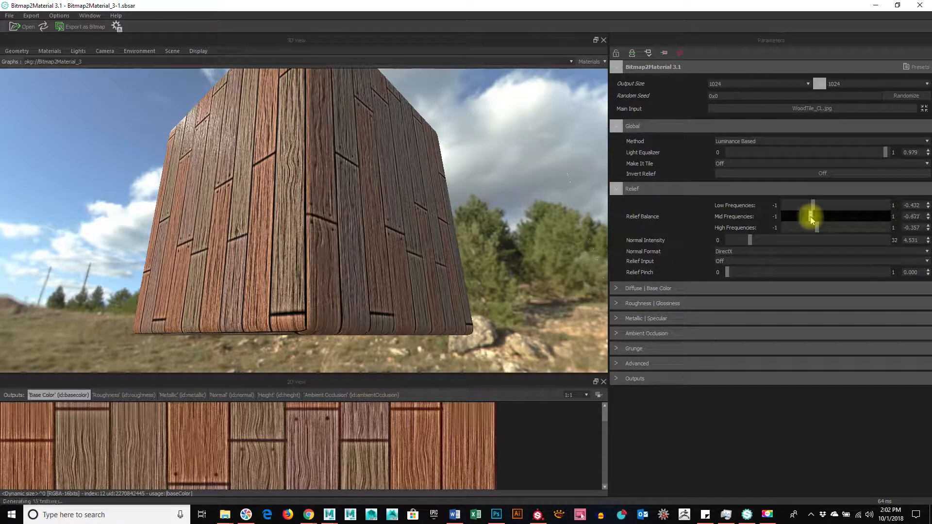
# Set the Normal Intensity to 10, the Light Equalizer to 0.117 and the relief's Low Frequencies to 0.377.
pyautogui.moveTo(750, 240); pyautogui.dragTo(777, 245)
pyautogui.moveTo(884, 152); pyautogui.dragTo(750, 162)
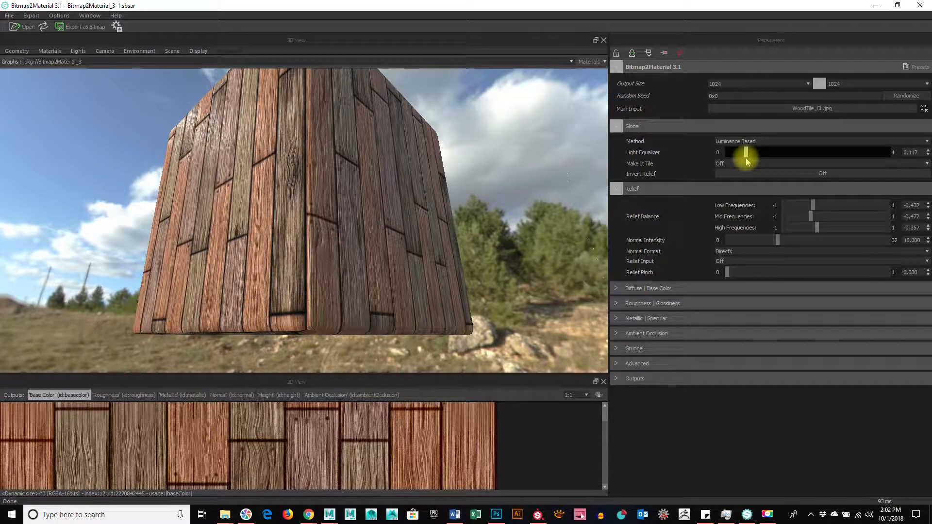
pyautogui.moveTo(815, 205); pyautogui.dragTo(856, 210)
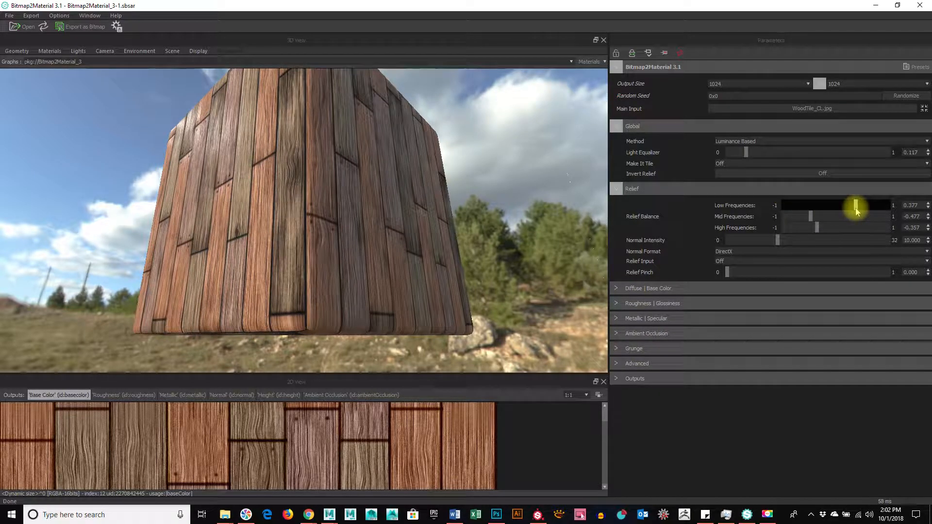
pyautogui.moveTo(464, 243); pyautogui.dragTo(435, 245)
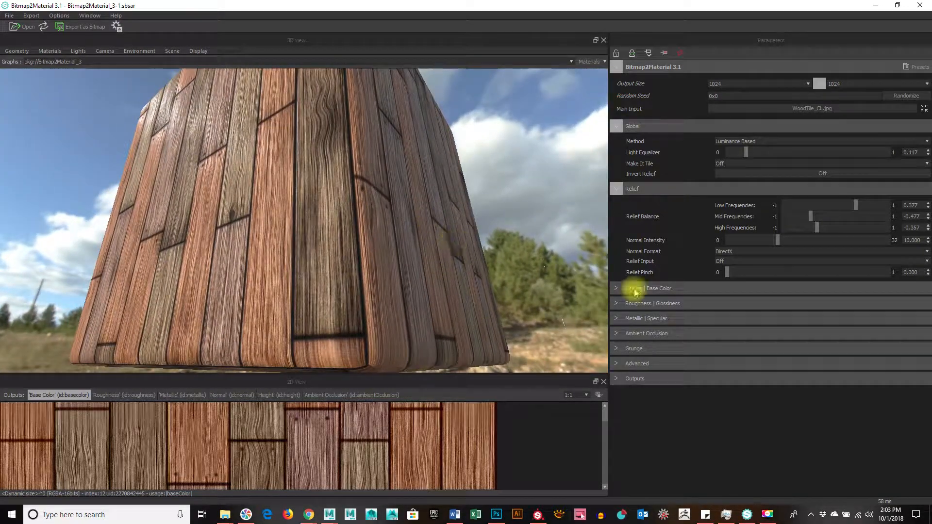
# Darken the base color to a Luminosity of -0.328 and tint the planks redder with a Hue Shift of 0.478.
pyautogui.click(618, 188)
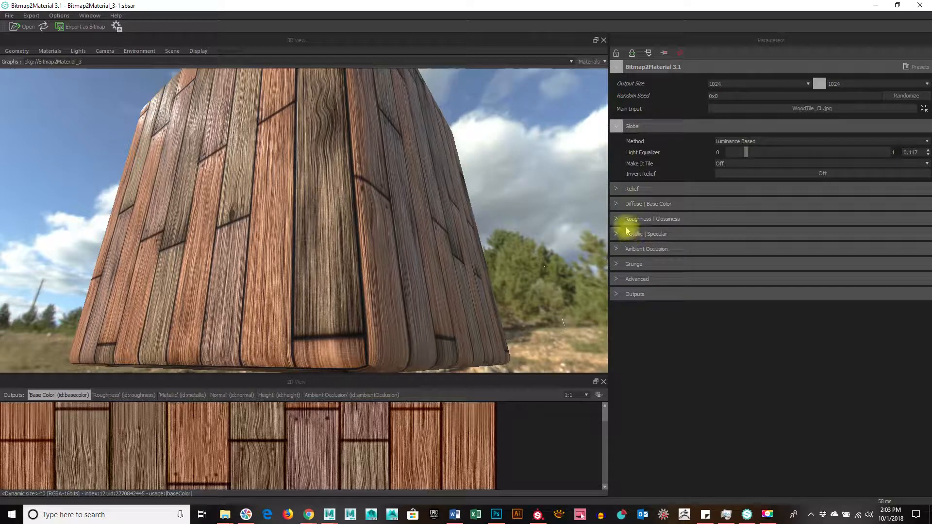
pyautogui.click(617, 204)
pyautogui.moveTo(505, 234); pyautogui.dragTo(474, 220)
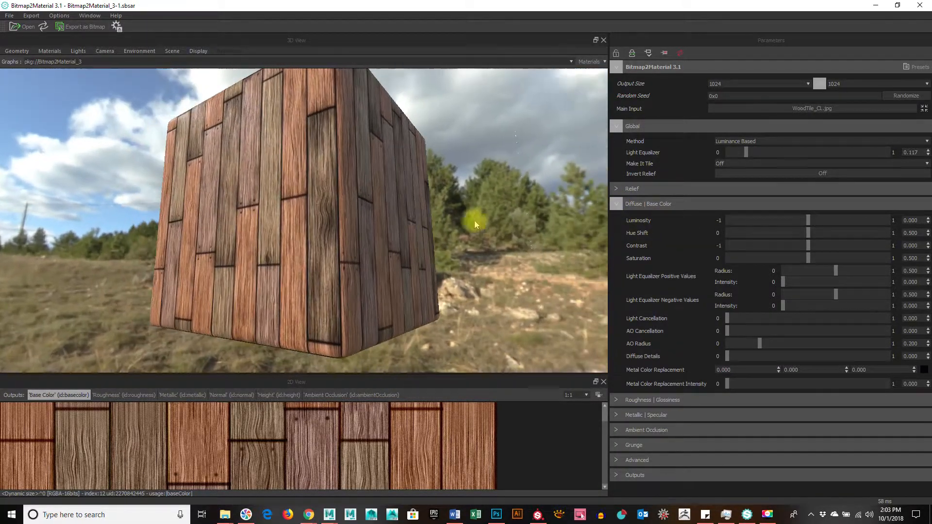
pyautogui.moveTo(809, 221); pyautogui.dragTo(775, 221)
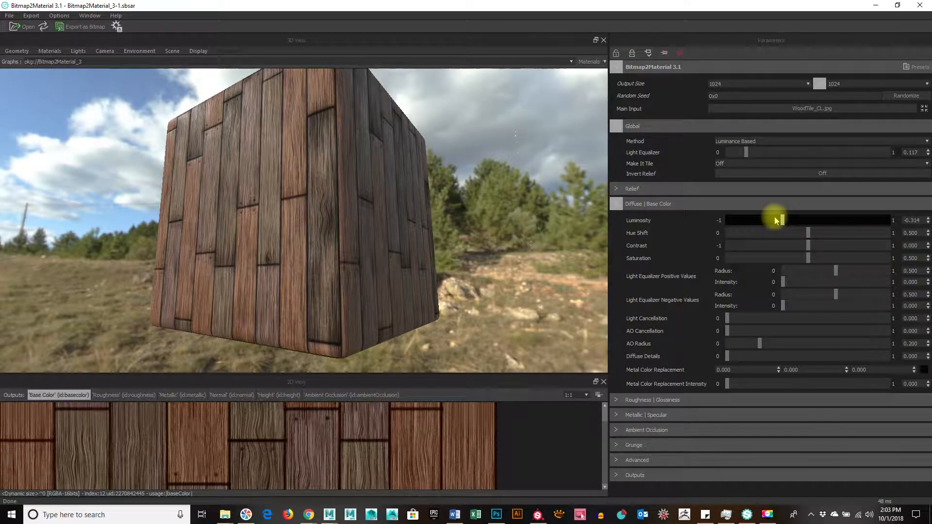
pyautogui.moveTo(776, 221); pyautogui.dragTo(781, 245)
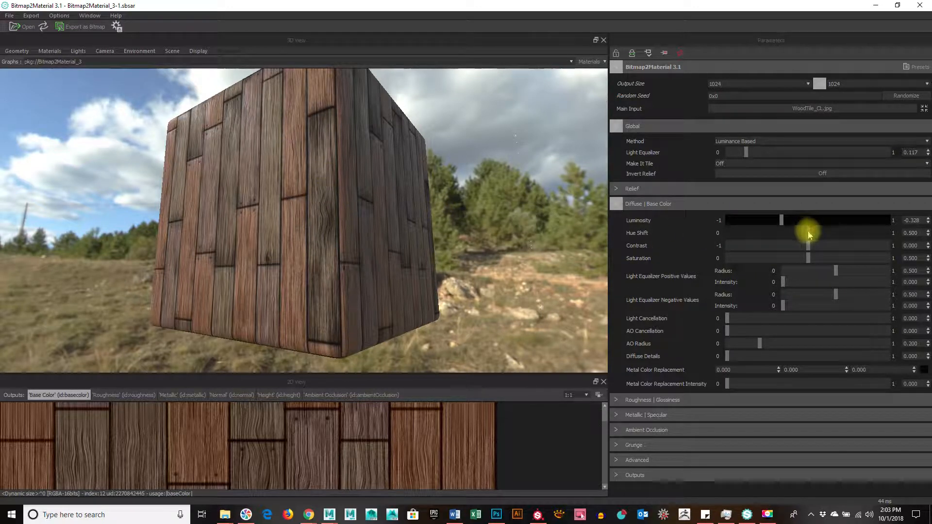
pyautogui.moveTo(808, 235); pyautogui.dragTo(801, 233)
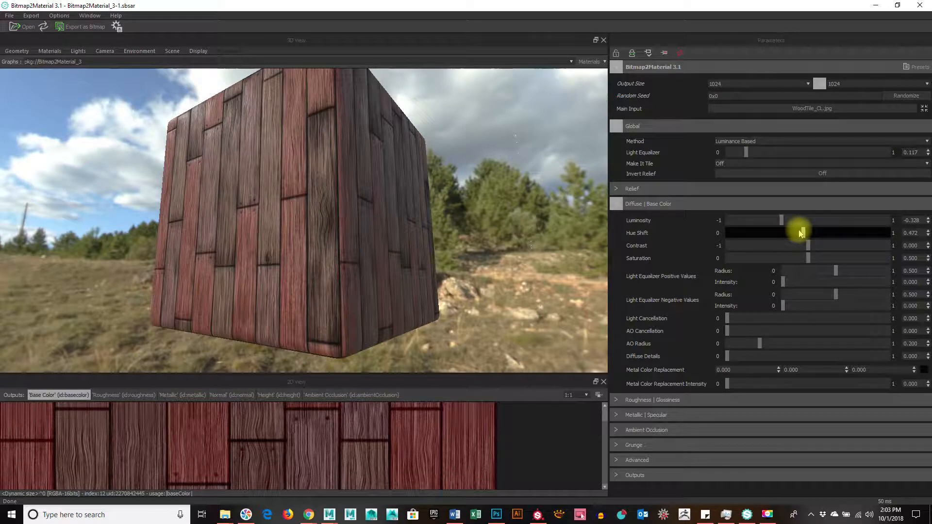
pyautogui.moveTo(802, 233); pyautogui.dragTo(797, 231)
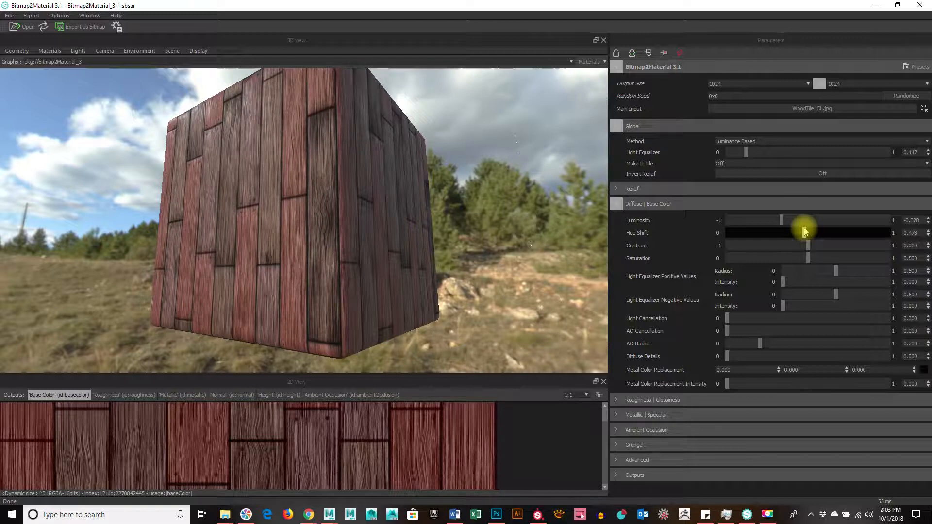
pyautogui.moveTo(466, 243)
pyautogui.mouseDown()
pyautogui.moveTo(488, 244)
pyautogui.moveTo(448, 251)
pyautogui.moveTo(432, 242)
pyautogui.moveTo(466, 235)
pyautogui.mouseUp()
# Raise the base color's Contrast to 0.496 and reduce its Saturation to 0.456.
pyautogui.moveTo(803, 246); pyautogui.dragTo(851, 245)
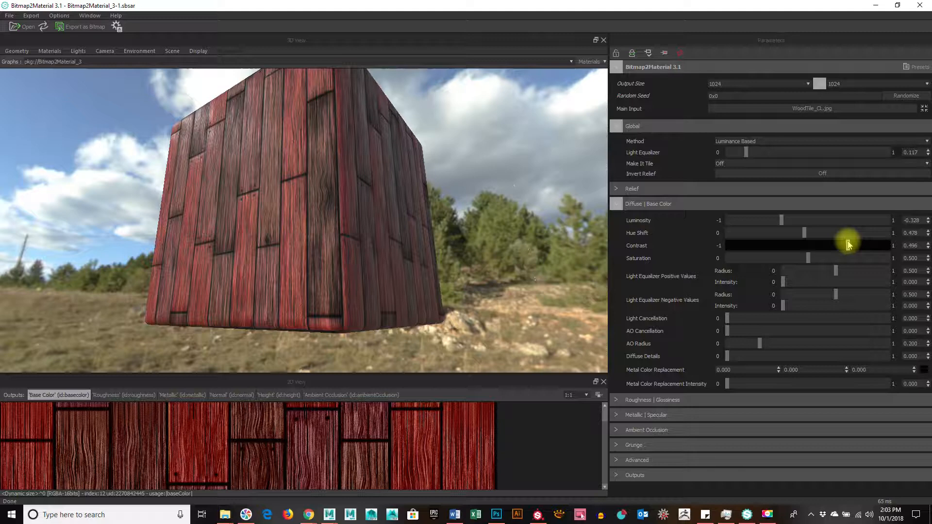
pyautogui.moveTo(371, 272)
pyautogui.mouseDown()
pyautogui.moveTo(422, 286)
pyautogui.moveTo(370, 284)
pyautogui.mouseUp()
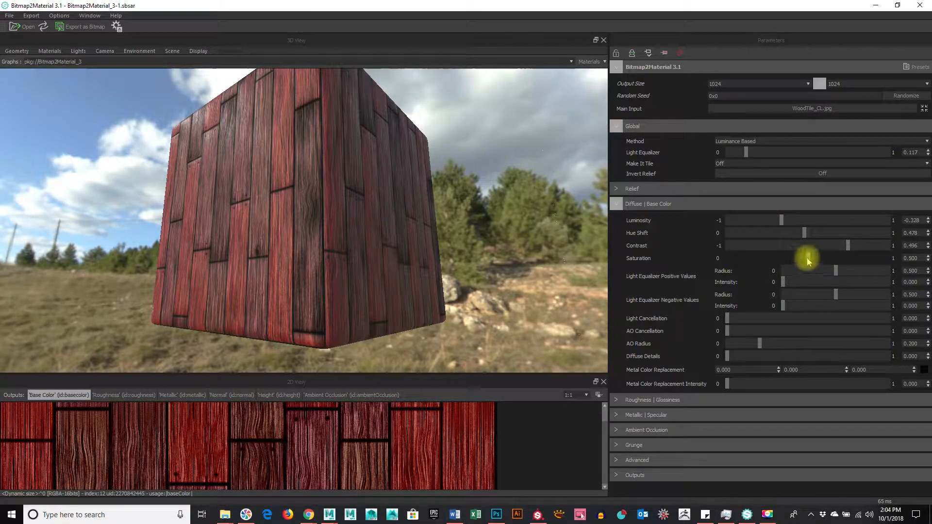
pyautogui.moveTo(811, 258)
pyautogui.mouseDown()
pyautogui.moveTo(789, 252)
pyautogui.moveTo(796, 261)
pyautogui.mouseUp()
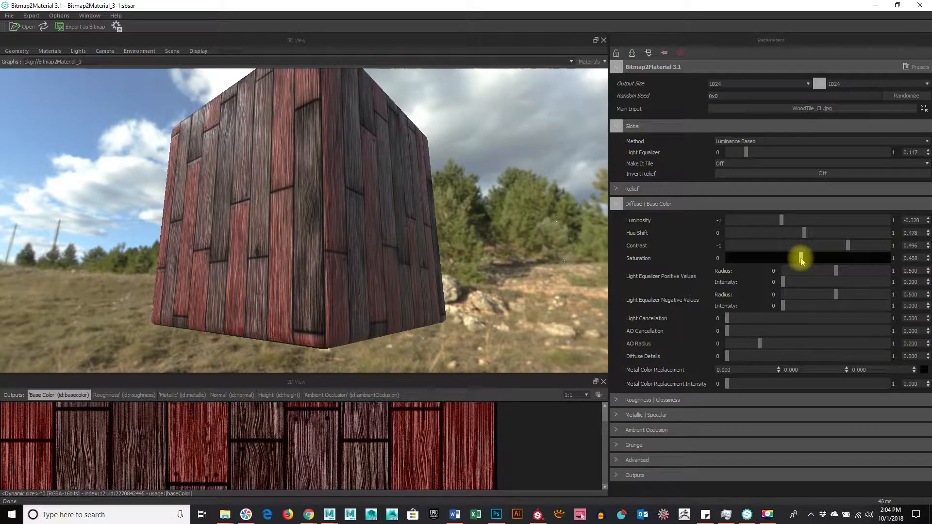
pyautogui.moveTo(415, 231)
pyautogui.mouseDown()
pyautogui.moveTo(468, 246)
pyautogui.moveTo(415, 246)
pyautogui.moveTo(382, 229)
pyautogui.moveTo(423, 229)
pyautogui.mouseUp()
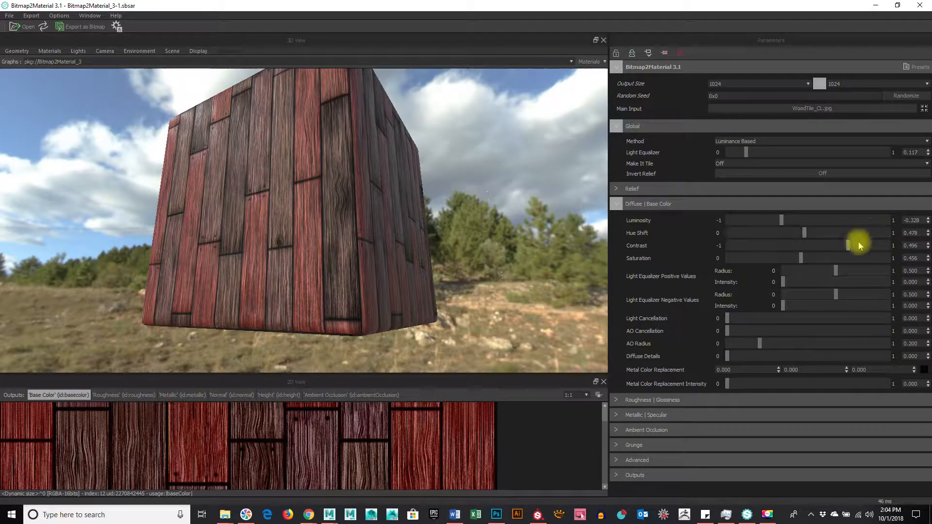
# Lower the base color's Contrast to 0.219, checking the planks from several angles around the cube.
pyautogui.moveTo(848, 248); pyautogui.dragTo(831, 246)
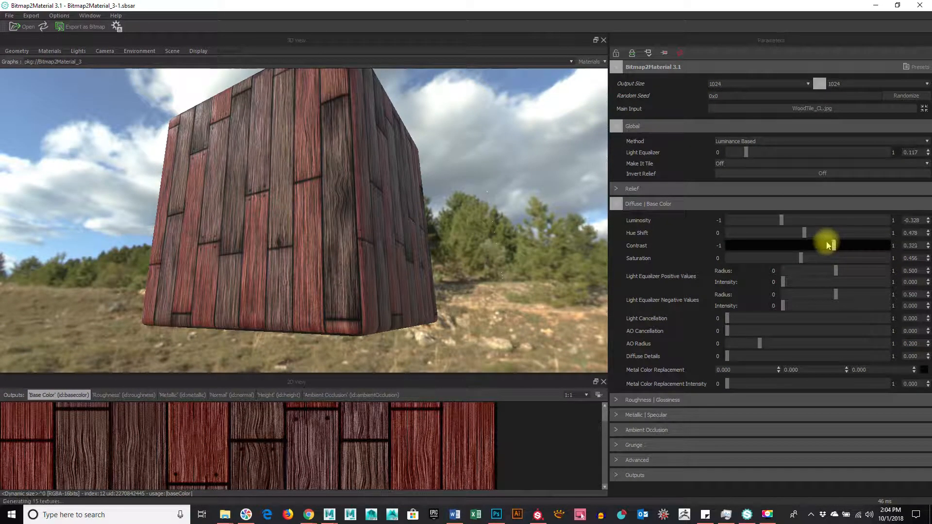
pyautogui.moveTo(828, 245); pyautogui.dragTo(825, 245)
pyautogui.moveTo(506, 319); pyautogui.dragTo(481, 283)
pyautogui.moveTo(213, 185); pyautogui.dragTo(385, 259)
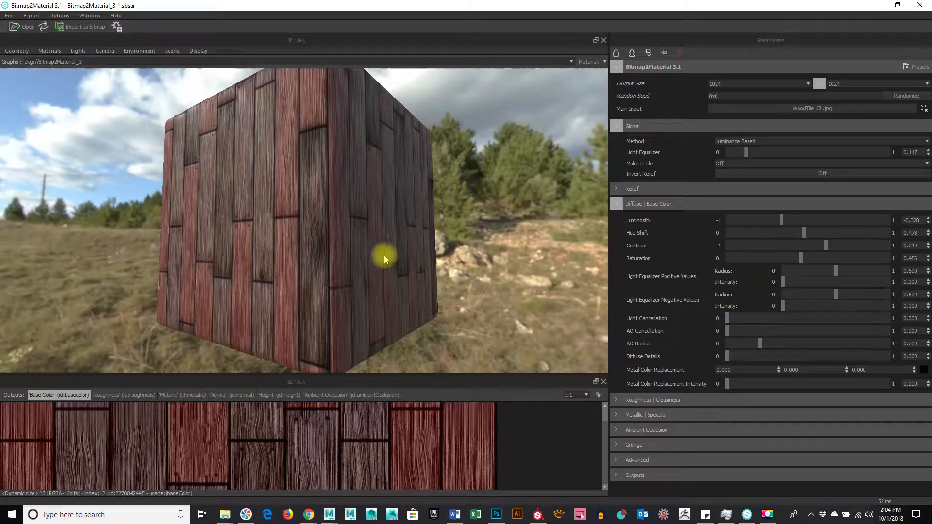
pyautogui.moveTo(502, 245); pyautogui.dragTo(534, 224)
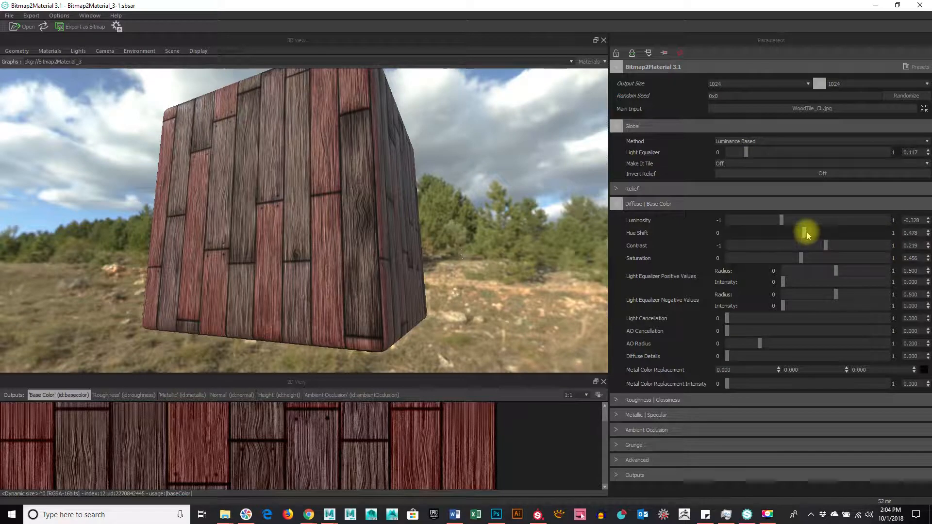
pyautogui.moveTo(827, 251)
pyautogui.mouseDown()
pyautogui.moveTo(724, 250)
pyautogui.moveTo(894, 266)
pyautogui.moveTo(822, 266)
pyautogui.mouseUp()
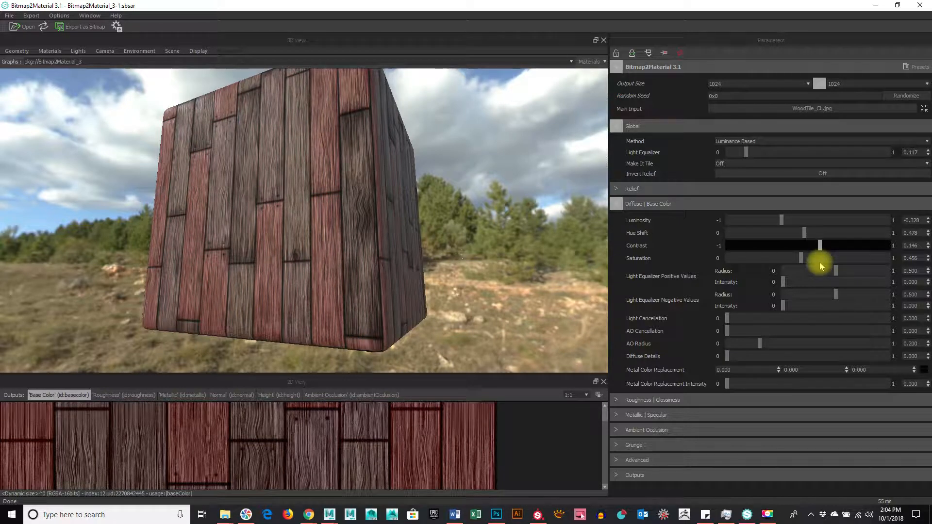
pyautogui.moveTo(821, 266); pyautogui.dragTo(828, 266)
# Try warmer and redder tints on the planks, and set the Hue Shift to 0.469.
pyautogui.click(806, 231)
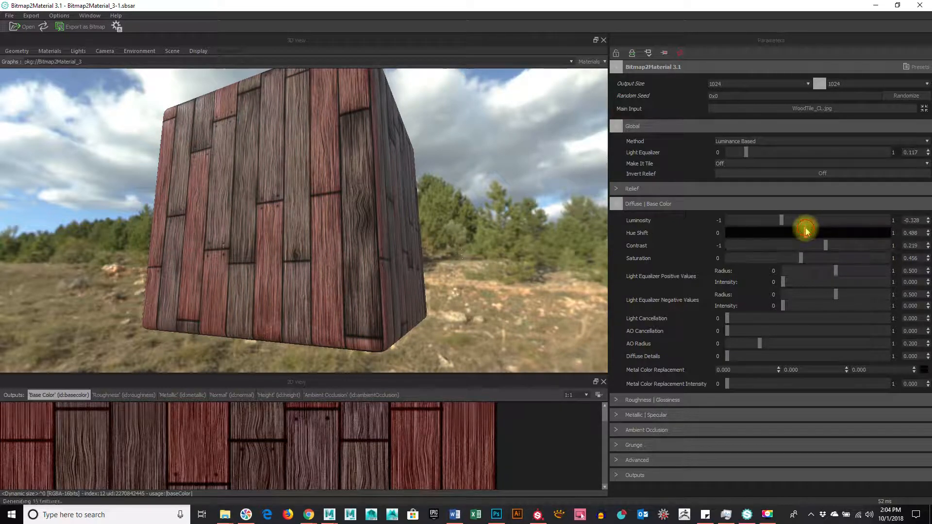
pyautogui.moveTo(796, 232)
pyautogui.mouseDown()
pyautogui.moveTo(816, 234)
pyautogui.moveTo(807, 234)
pyautogui.mouseUp()
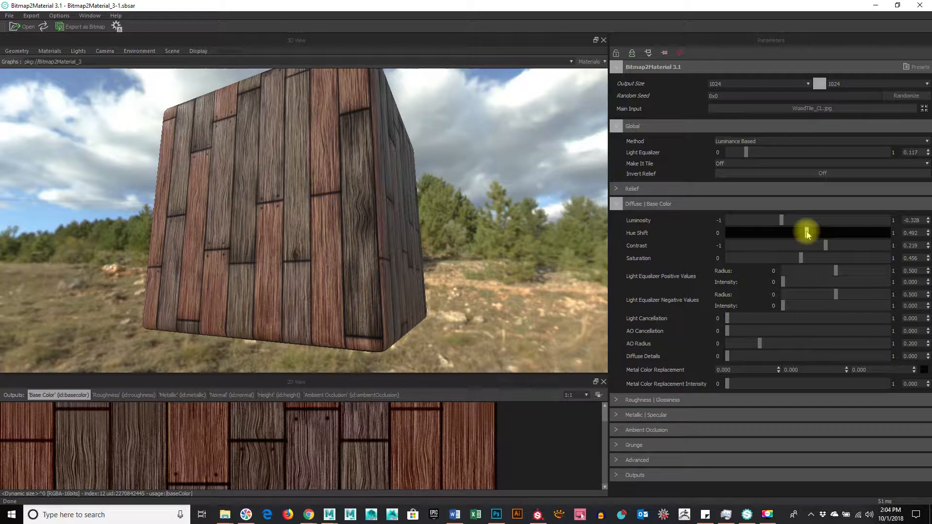
pyautogui.moveTo(805, 234); pyautogui.dragTo(802, 234)
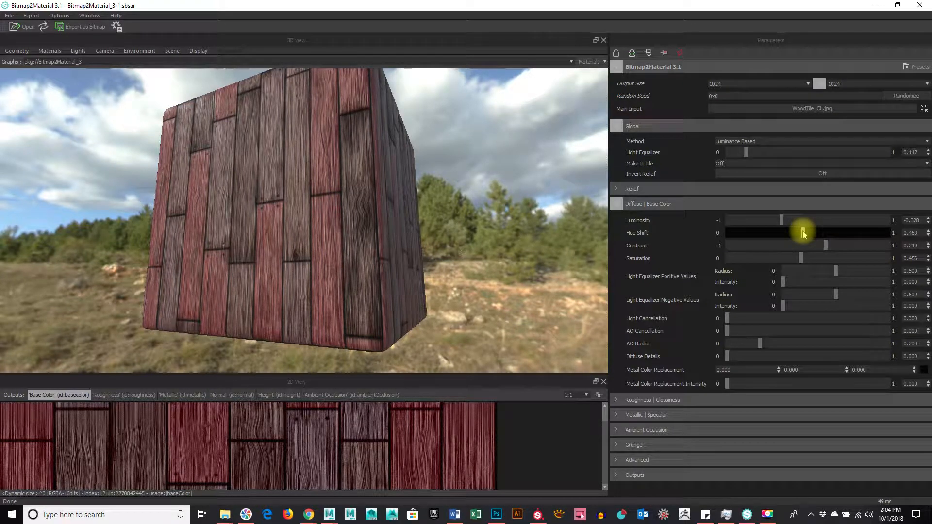
# Brighten the base color to a Luminosity of -0.158.
pyautogui.moveTo(781, 220); pyautogui.dragTo(795, 221)
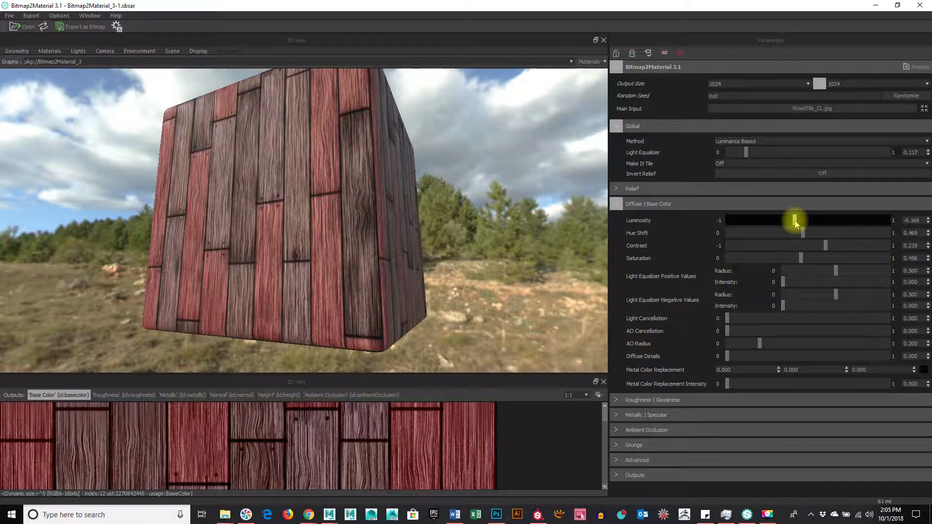
pyautogui.moveTo(795, 222); pyautogui.dragTo(796, 221)
pyautogui.moveTo(556, 250); pyautogui.dragTo(693, 193)
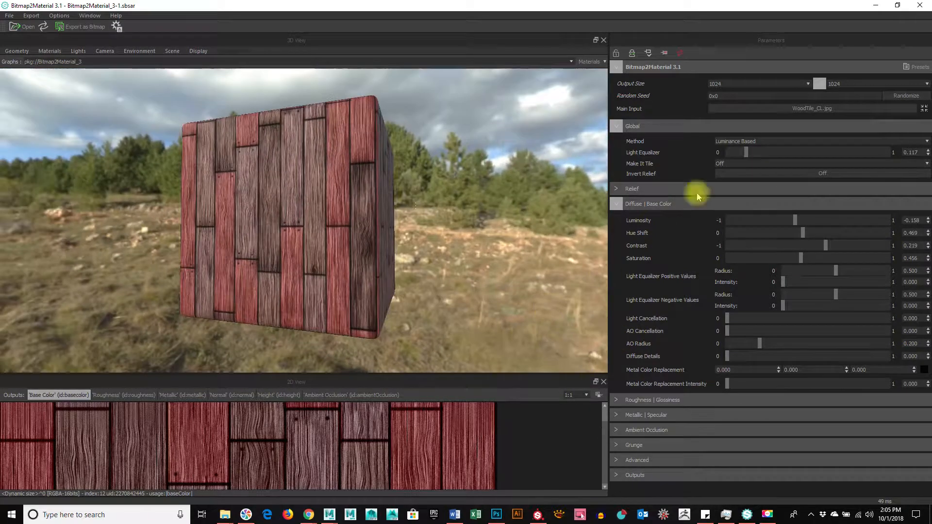
# Raise the relief's High Frequencies to 0.576 and inspect the wood grain up close on the cube.
pyautogui.click(618, 188)
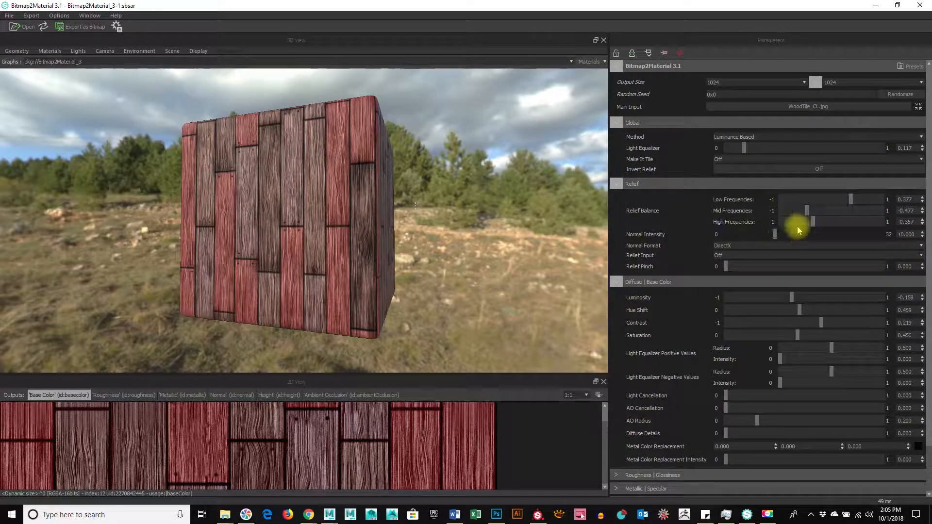
pyautogui.moveTo(816, 223); pyautogui.dragTo(862, 225)
pyautogui.moveTo(466, 238); pyautogui.dragTo(430, 250)
pyautogui.moveTo(430, 250); pyautogui.dragTo(437, 170, button='right')
pyautogui.moveTo(414, 206)
pyautogui.mouseDown()
pyautogui.moveTo(462, 217)
pyautogui.moveTo(432, 211)
pyautogui.mouseUp()
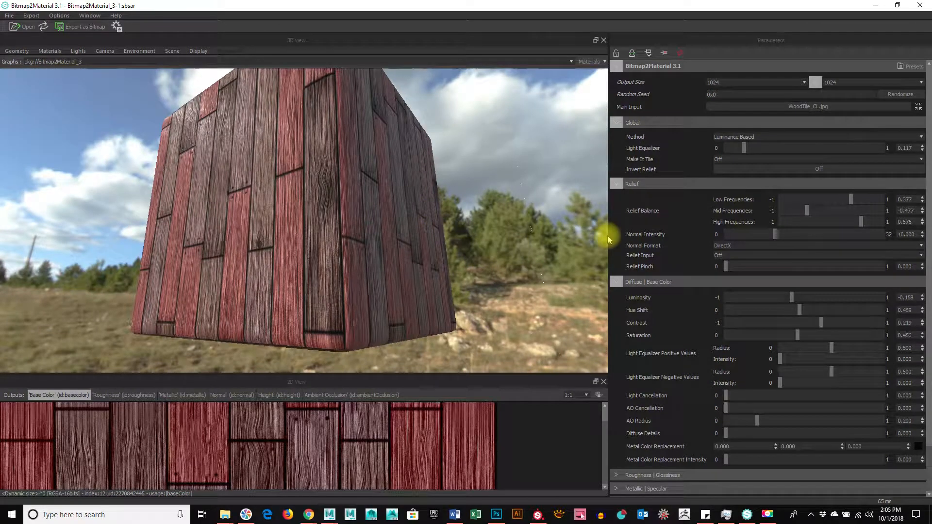
# Lower the Roughness Value to 0.003 for comparison on the cube, and set it to 0.469.
pyautogui.scroll(-2, 628, 220)
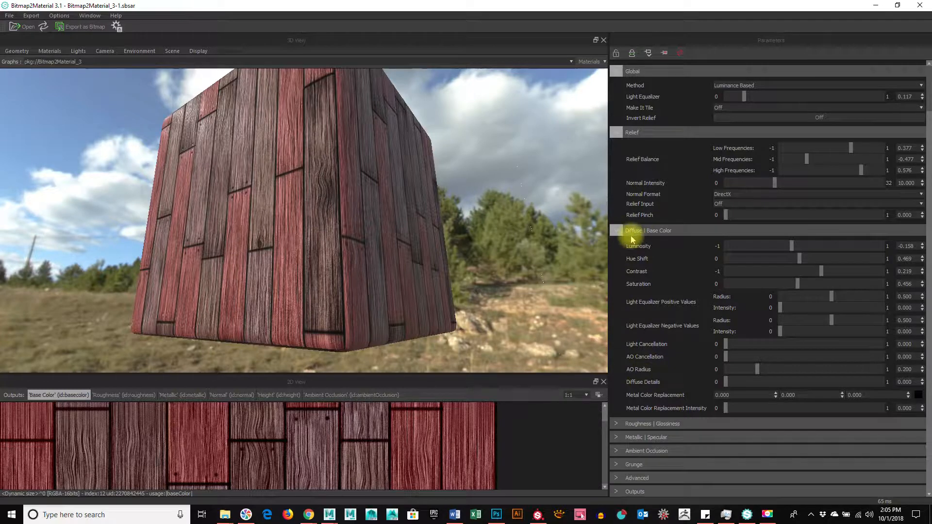
pyautogui.click(615, 229)
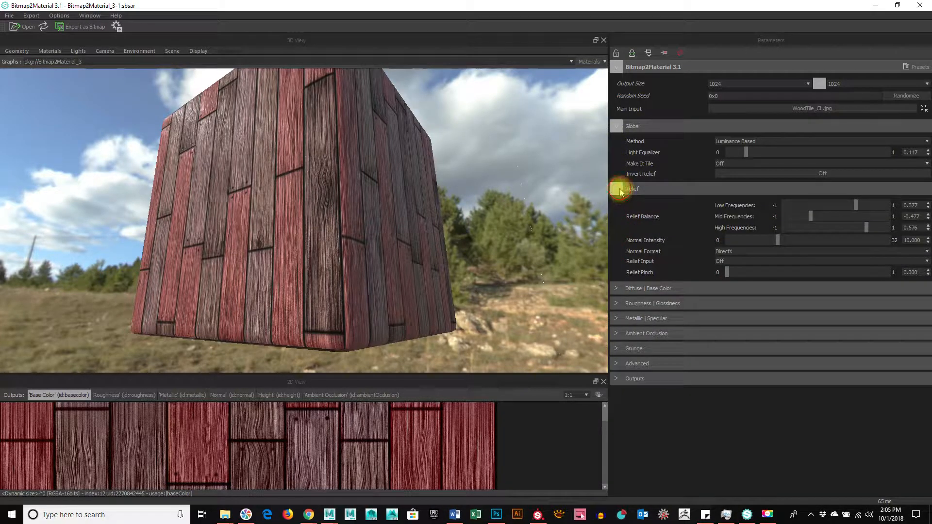
pyautogui.click(619, 189)
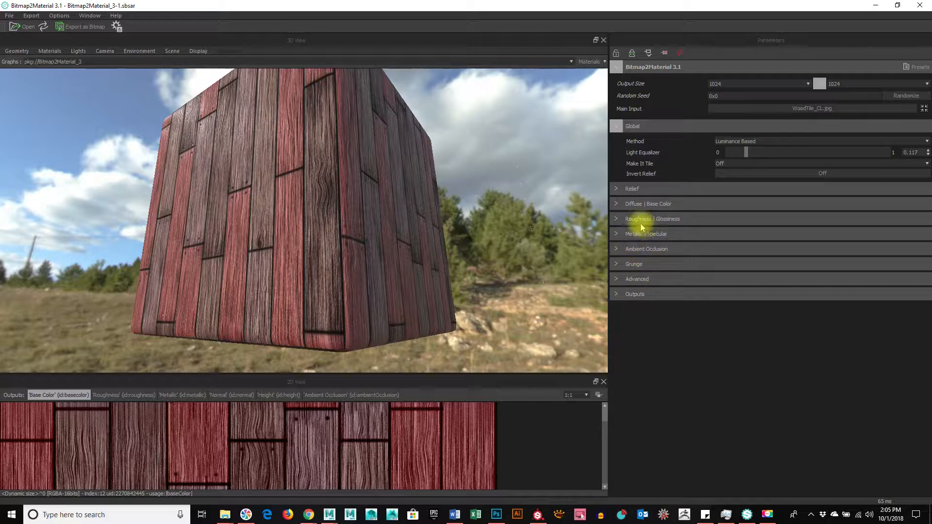
pyautogui.click(615, 217)
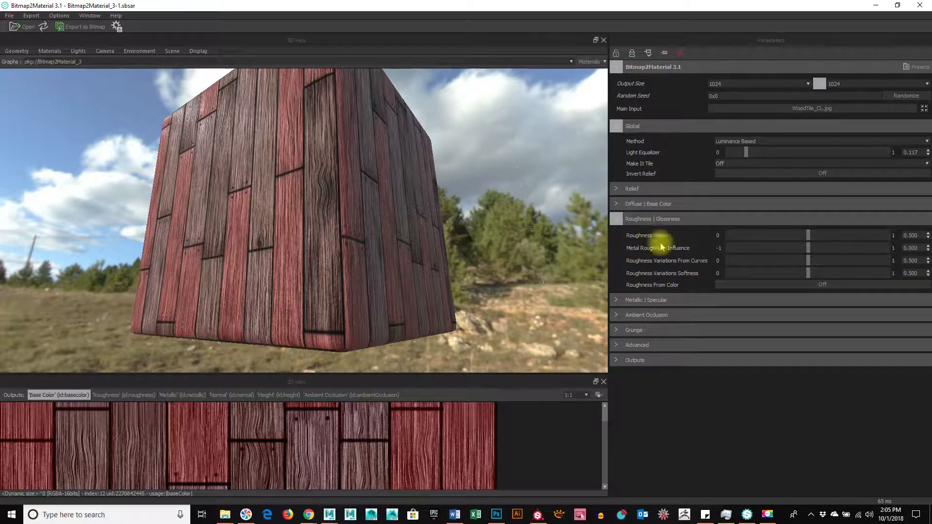
pyautogui.moveTo(808, 236); pyautogui.dragTo(713, 242)
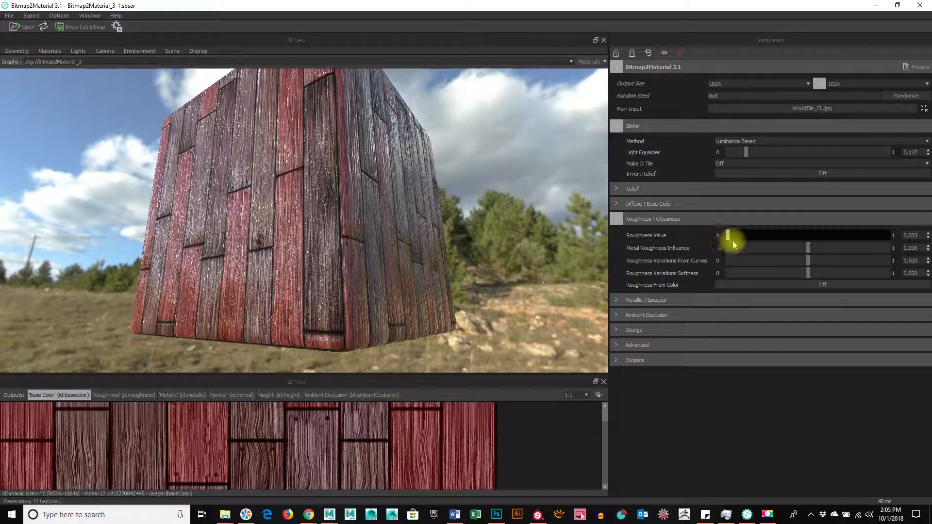
pyautogui.moveTo(493, 284)
pyautogui.mouseDown()
pyautogui.moveTo(558, 287)
pyautogui.moveTo(484, 283)
pyautogui.mouseUp()
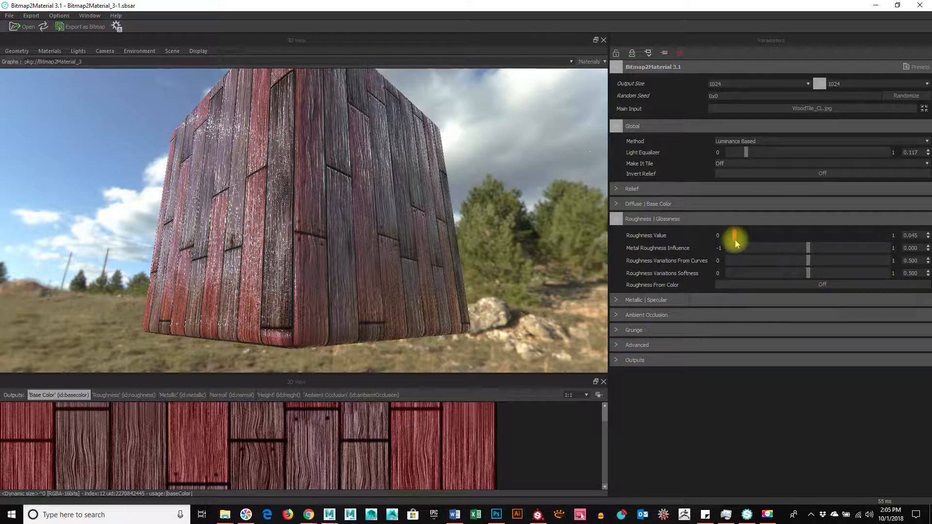
pyautogui.moveTo(736, 243); pyautogui.dragTo(791, 239)
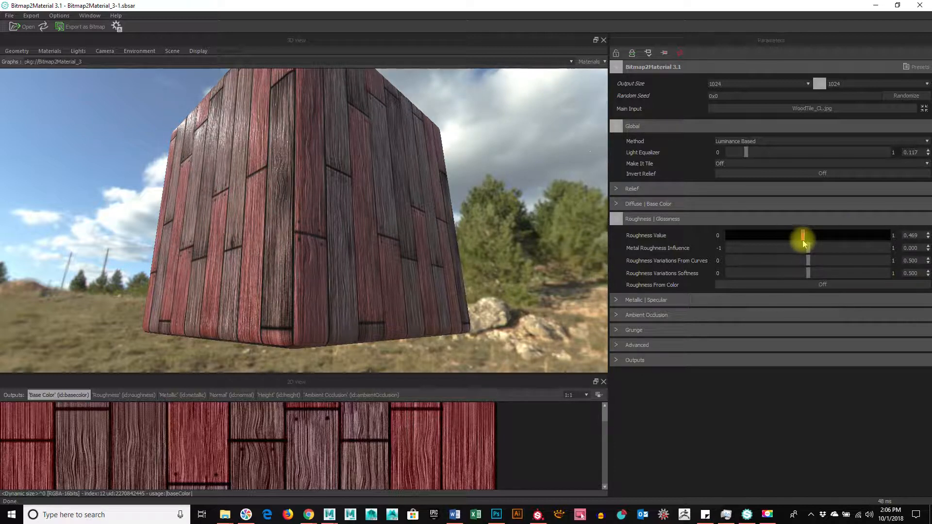
# Set the Metal Roughness Influence to 0.045 and turn on Roughness From Color.
pyautogui.moveTo(807, 249); pyautogui.dragTo(766, 250)
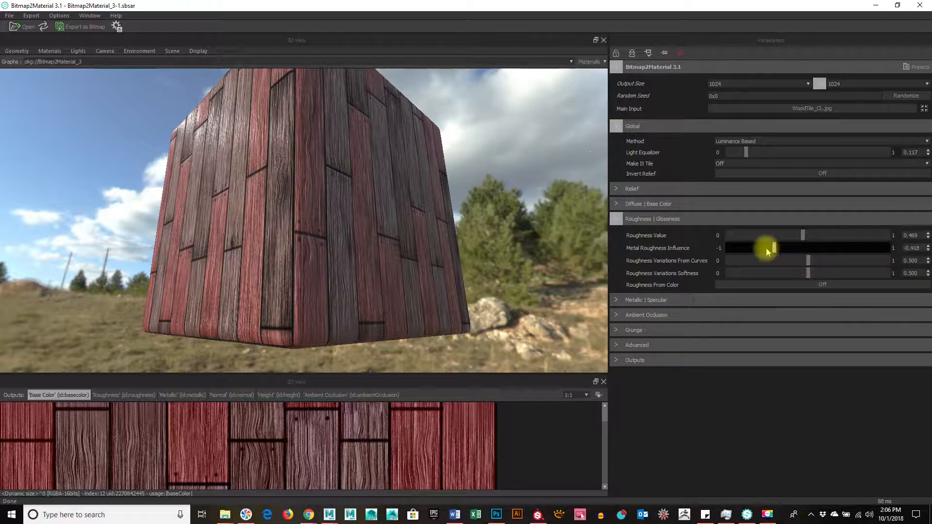
pyautogui.click(820, 249)
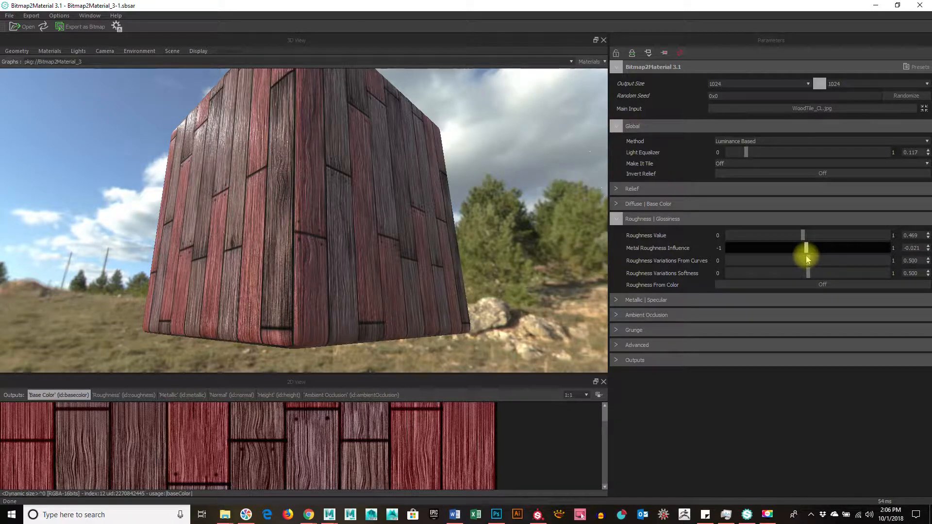
pyautogui.moveTo(808, 257); pyautogui.dragTo(811, 254)
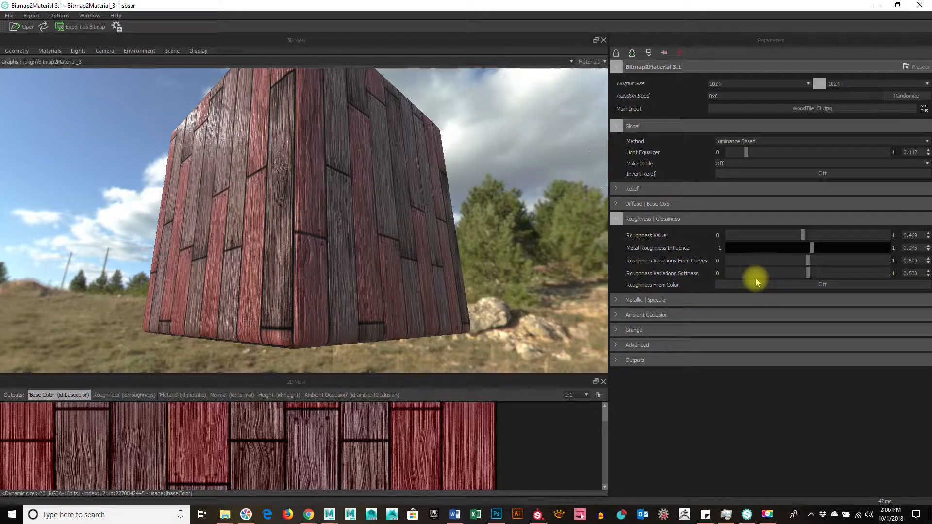
pyautogui.click(796, 284)
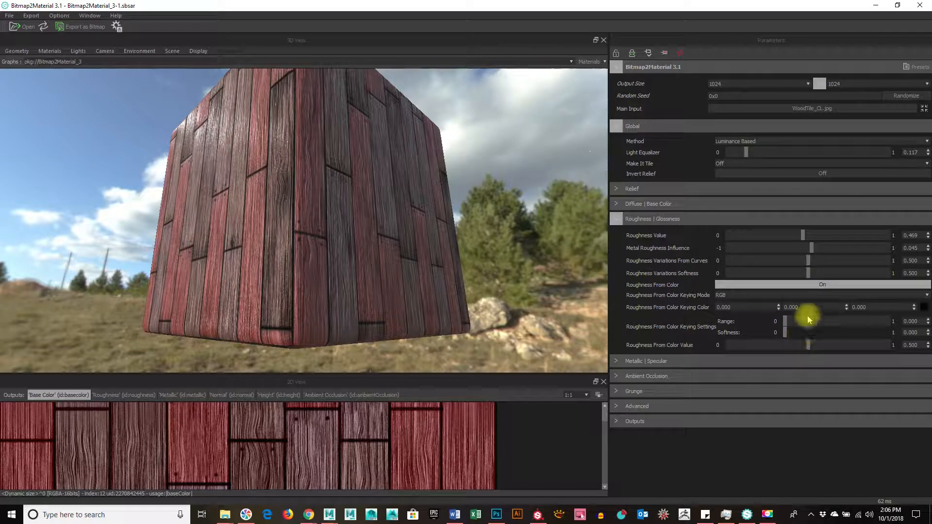
# Turn off Roughness From Color and show the Metallic | Specular settings.
pyautogui.click(808, 284)
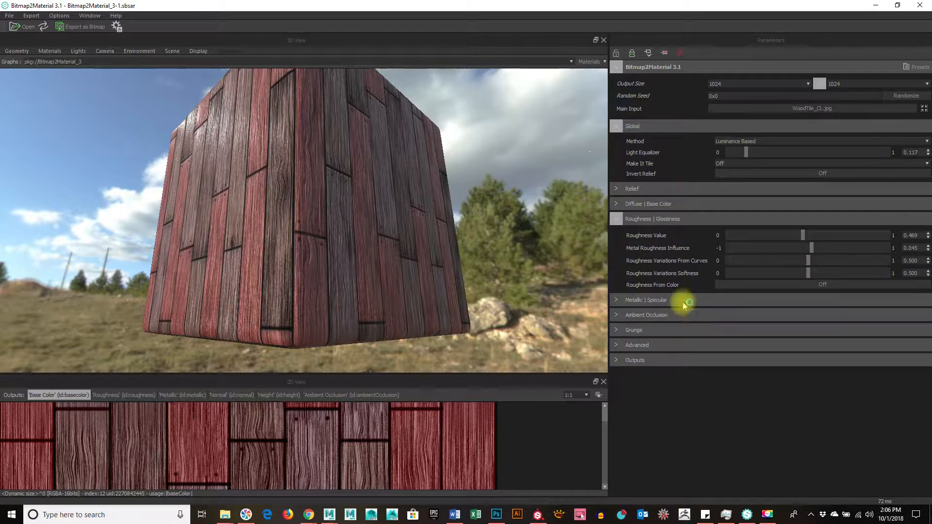
pyautogui.click(618, 300)
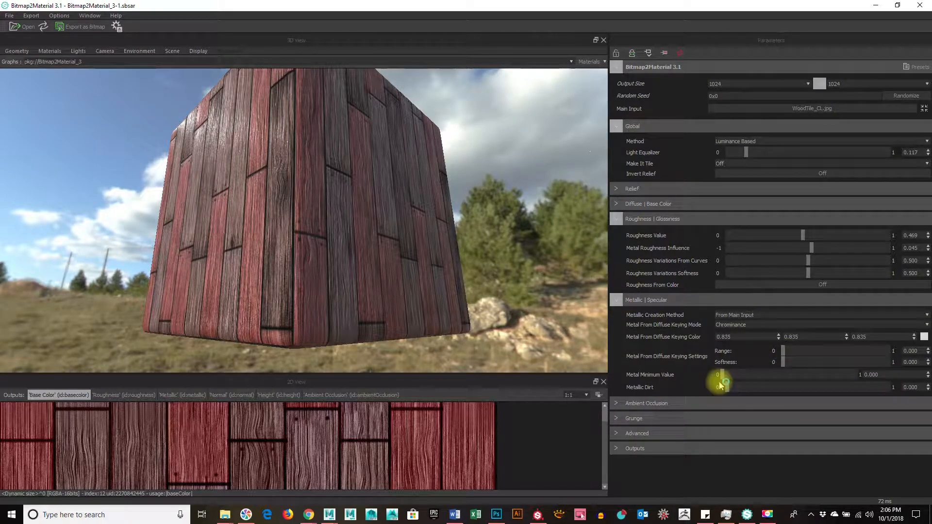
pyautogui.moveTo(722, 374); pyautogui.dragTo(618, 401)
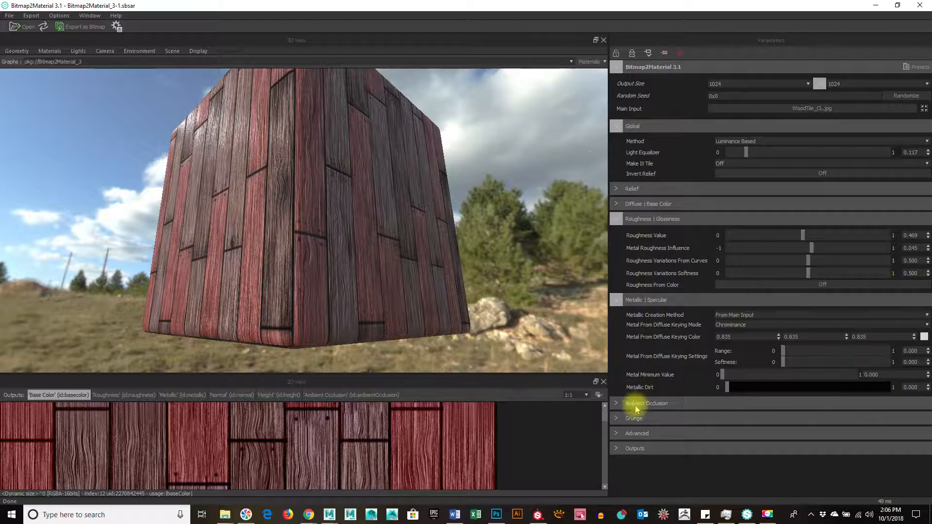
# Turn on Grunge for the wood material and set the Grunge Choice to 2.
pyautogui.click(613, 421)
pyautogui.click(735, 434)
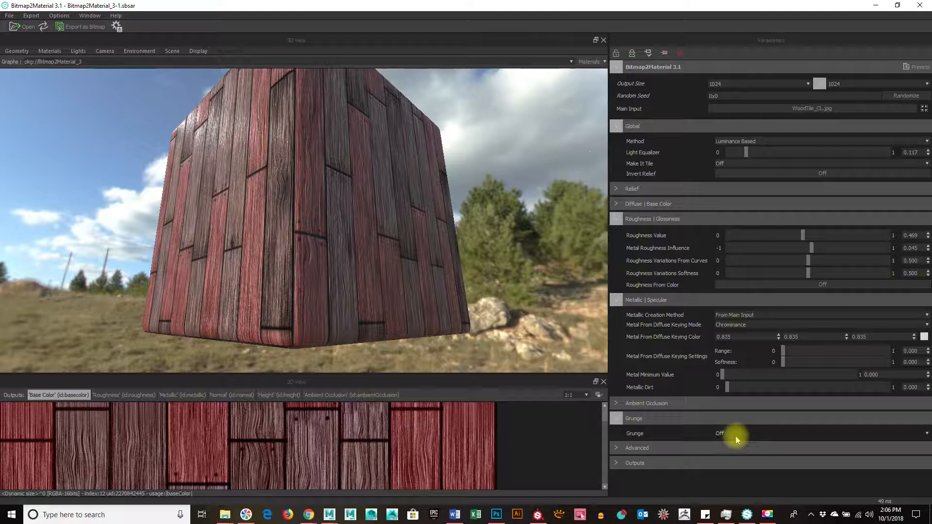
pyautogui.click(731, 446)
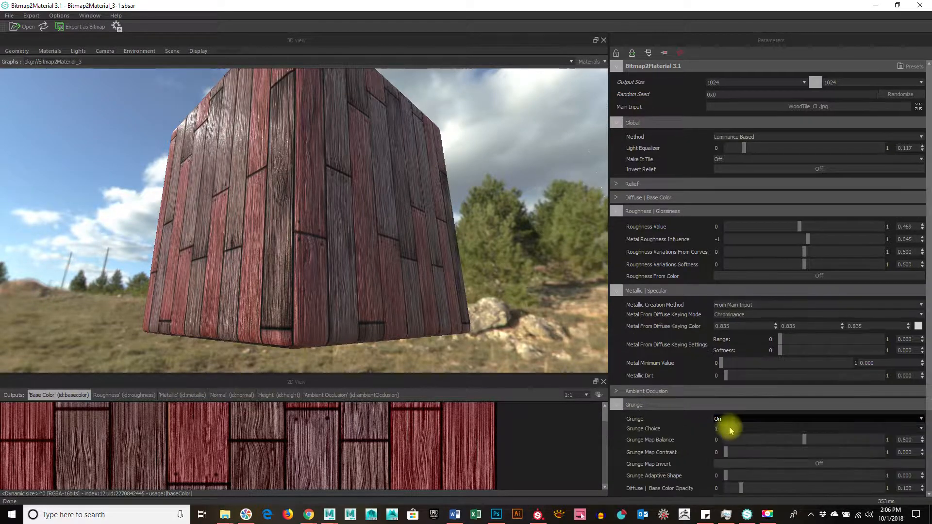
pyautogui.scroll(-2, 679, 429)
pyautogui.click(743, 371)
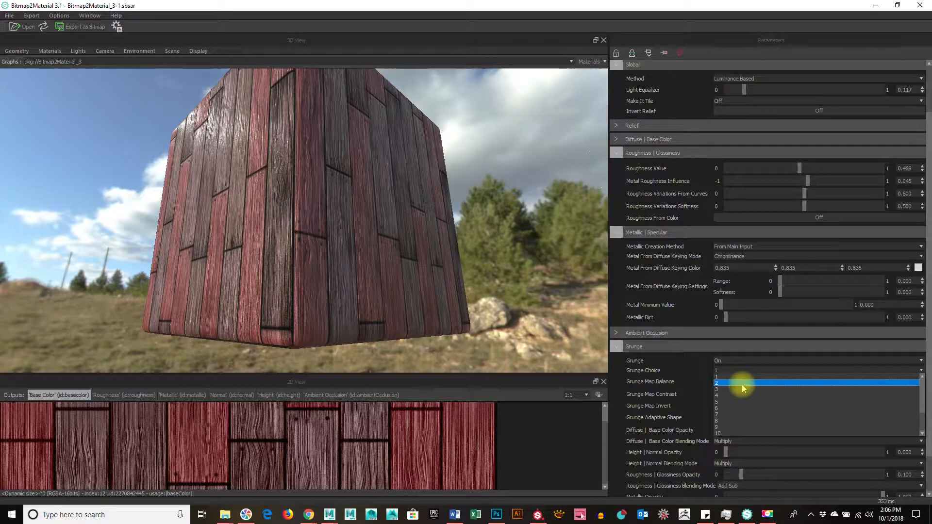
pyautogui.click(742, 383)
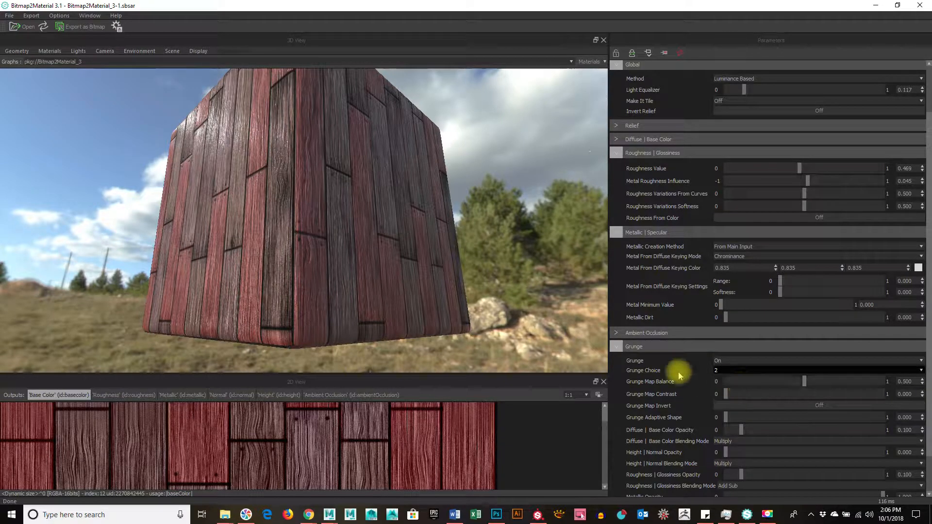
# Set the Grunge Map Contrast to 0.436 and the grunge's Diffuse | Base Color Opacity to 0.460, checking the cube.
pyautogui.scroll(-1, 670, 376)
pyautogui.moveTo(399, 330); pyautogui.dragTo(486, 325)
pyautogui.scroll(-1, 632, 363)
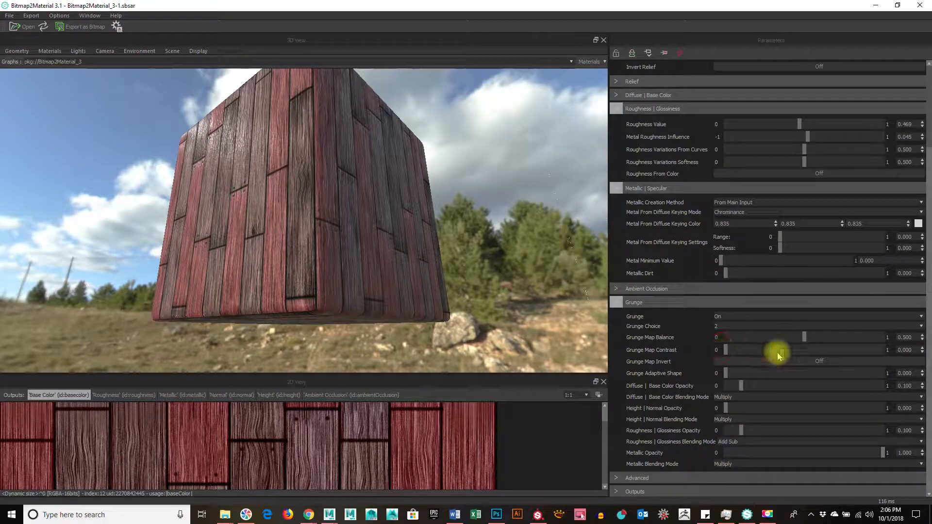
pyautogui.moveTo(784, 353)
pyautogui.mouseDown()
pyautogui.moveTo(844, 350)
pyautogui.moveTo(792, 358)
pyautogui.mouseUp()
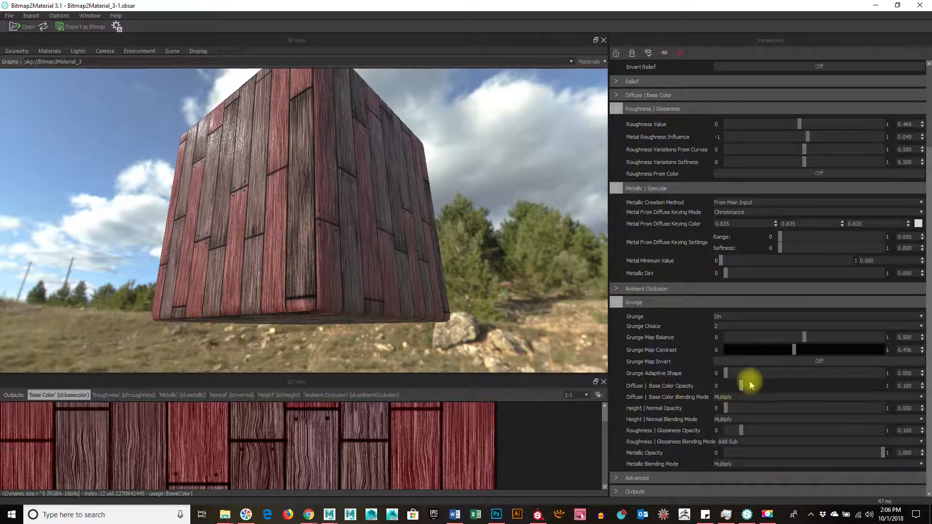
pyautogui.moveTo(742, 386); pyautogui.dragTo(797, 386)
pyautogui.moveTo(363, 316)
pyautogui.mouseDown()
pyautogui.moveTo(409, 312)
pyautogui.moveTo(351, 324)
pyautogui.mouseUp()
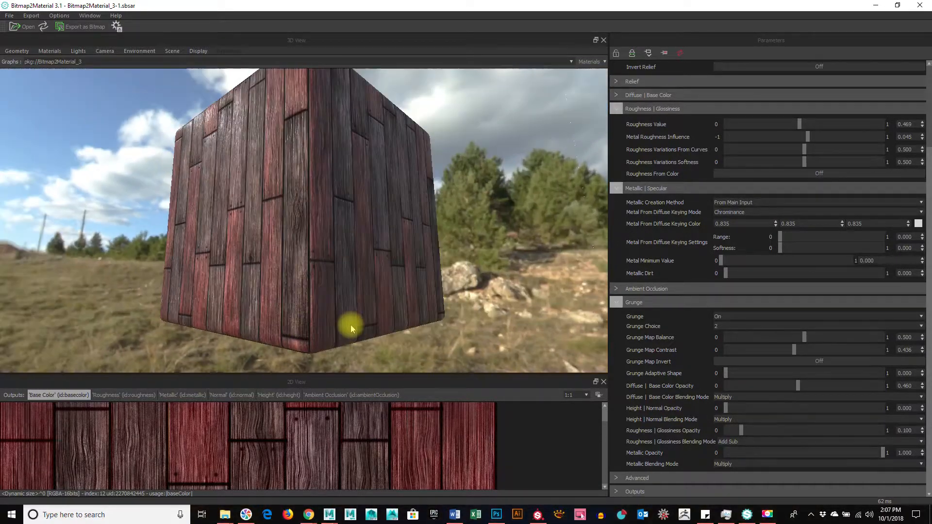
pyautogui.moveTo(427, 312); pyautogui.dragTo(589, 327)
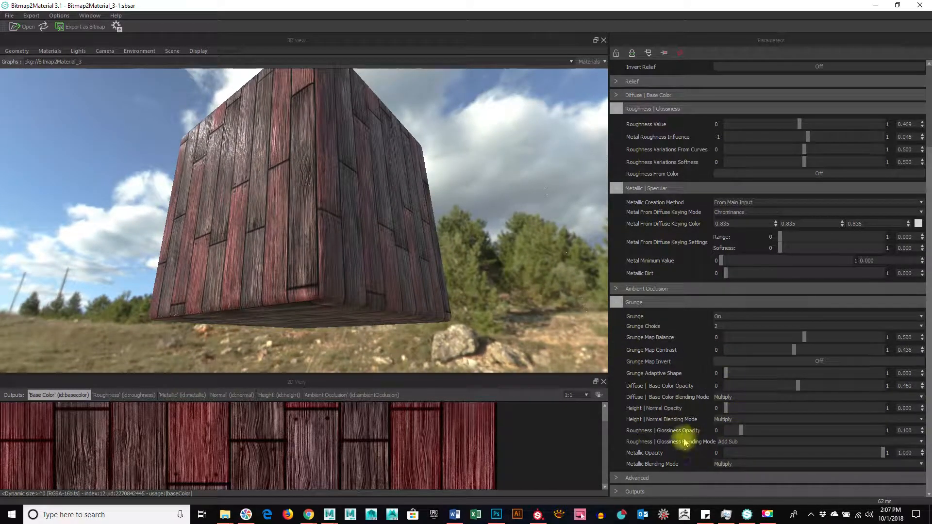
# Test a grunge Roughness | Glossiness Opacity of 0.816 on the cube, and reduce it to 0.062.
pyautogui.moveTo(740, 432); pyautogui.dragTo(852, 438)
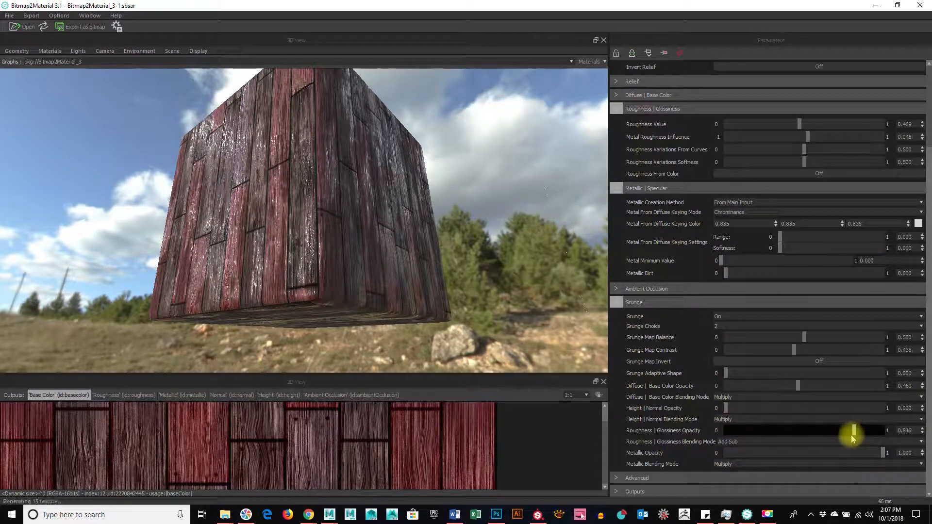
pyautogui.moveTo(437, 317); pyautogui.dragTo(589, 355)
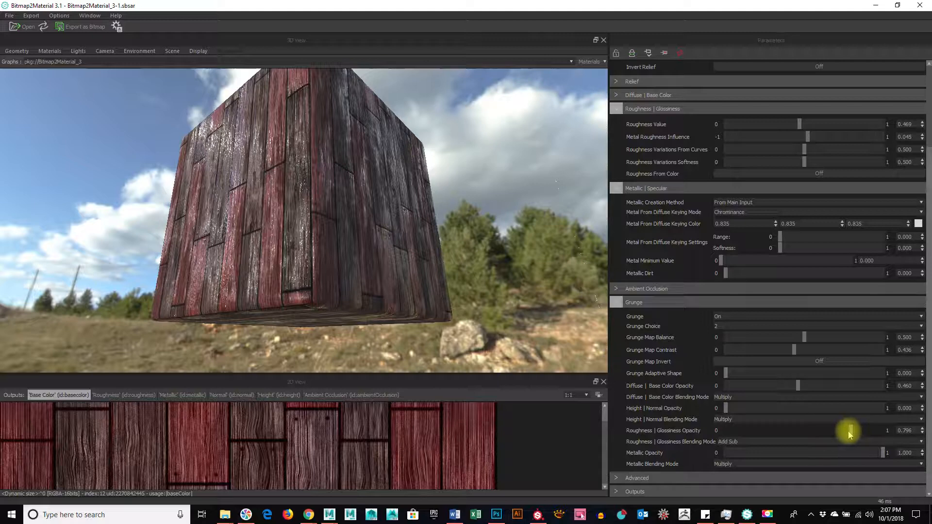
pyautogui.moveTo(853, 435); pyautogui.dragTo(747, 453)
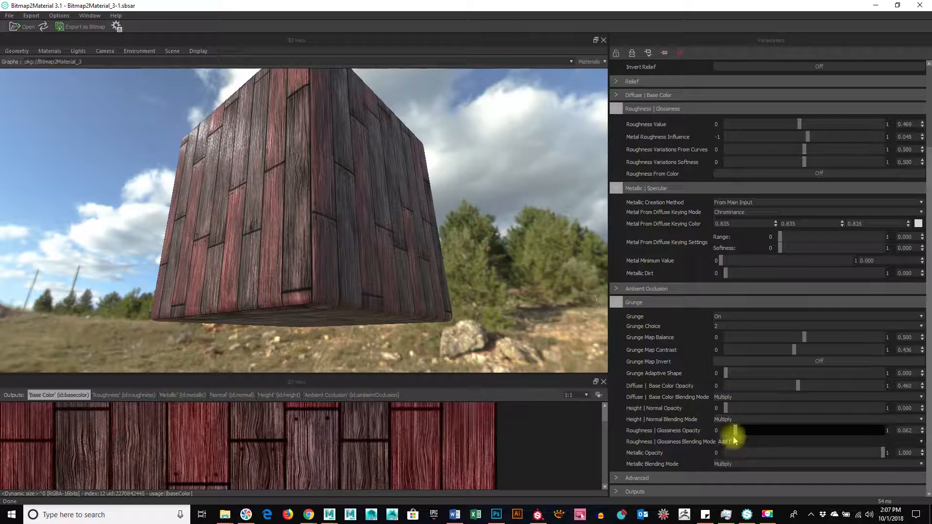
# Try a grunge Height | Normal Opacity of 0.590, inspect the planks up close, and return it to 0.000.
pyautogui.moveTo(727, 408); pyautogui.dragTo(820, 412)
pyautogui.scroll(5, 408, 286)
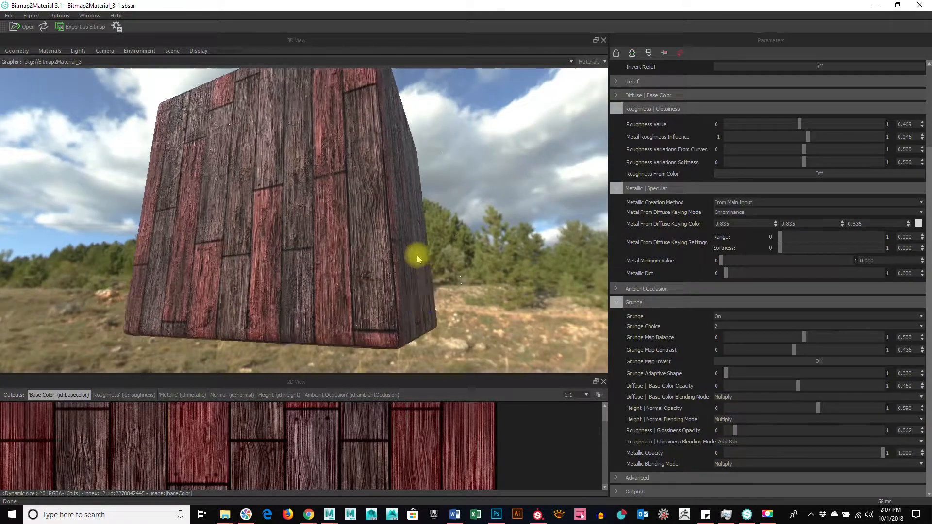
pyautogui.moveTo(422, 179); pyautogui.dragTo(483, 235)
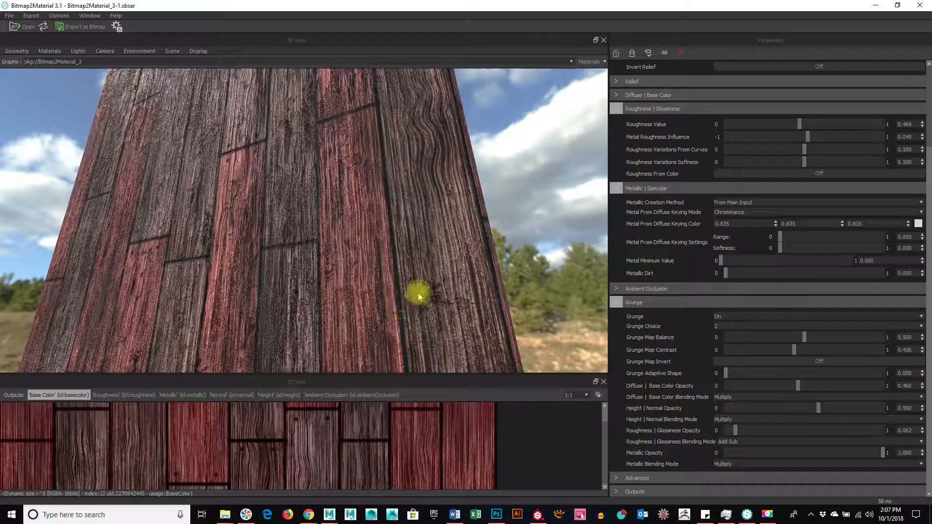
pyautogui.scroll(-5, 528, 319)
pyautogui.moveTo(528, 319); pyautogui.dragTo(772, 374)
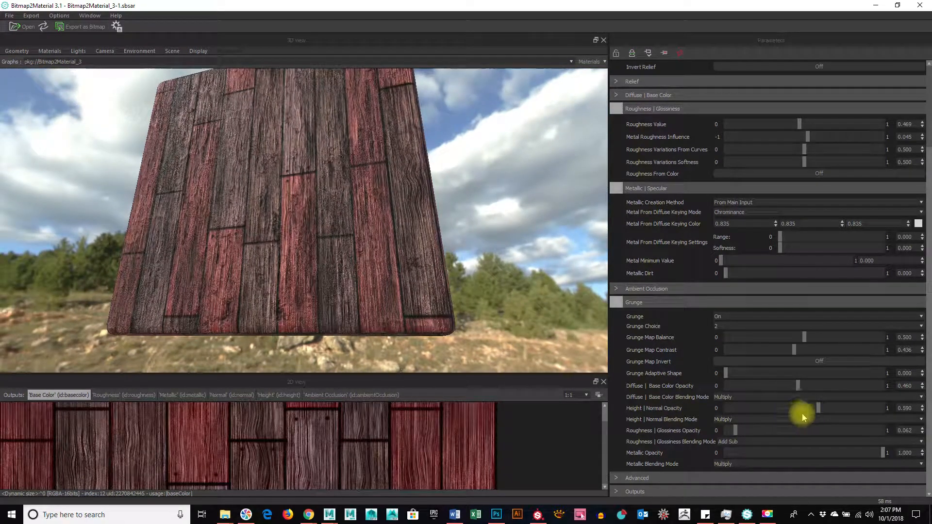
pyautogui.moveTo(820, 410)
pyautogui.mouseDown()
pyautogui.moveTo(729, 417)
pyautogui.moveTo(864, 410)
pyautogui.moveTo(815, 422)
pyautogui.mouseUp()
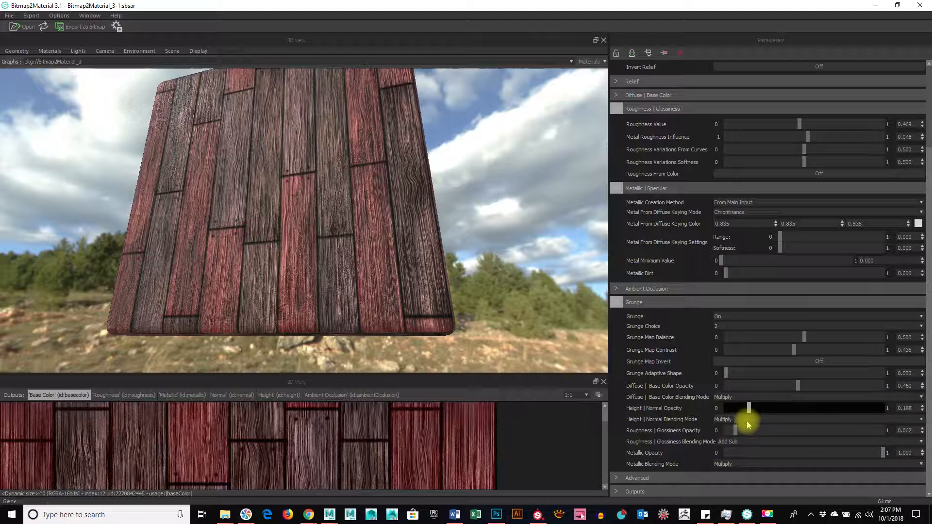
pyautogui.moveTo(747, 425); pyautogui.dragTo(714, 422)
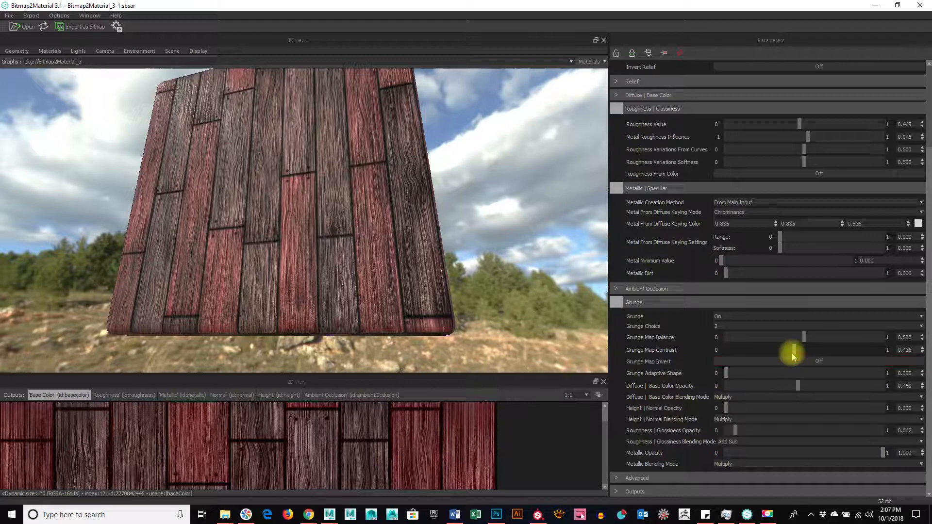
# Increase the Grunge Map Contrast to 0.914 and inspect the stains on the planks up close.
pyautogui.moveTo(789, 354); pyautogui.dragTo(869, 356)
pyautogui.moveTo(550, 286); pyautogui.dragTo(377, 243)
pyautogui.scroll(2, 551, 293)
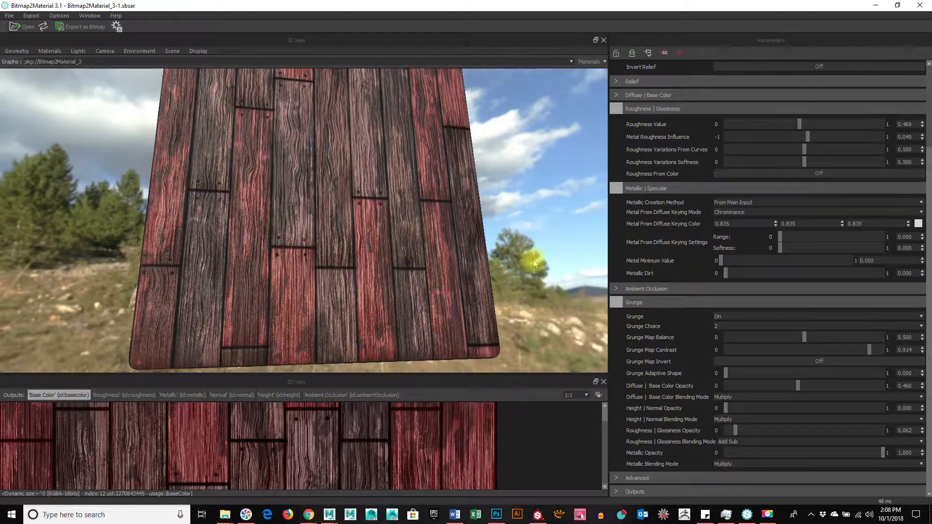
pyautogui.moveTo(534, 262); pyautogui.dragTo(501, 262)
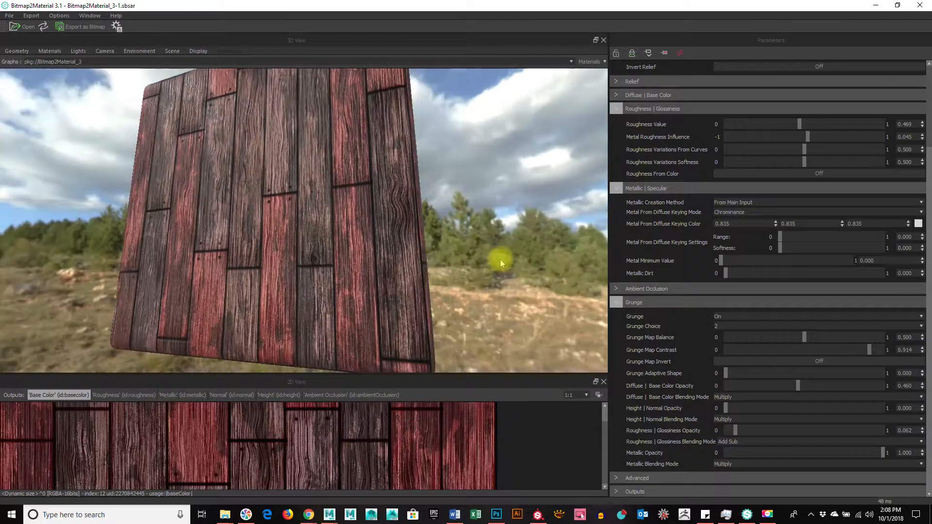
# Compare Grunge Choices 3, 5 and 6 on the wood cube.
pyautogui.click(789, 327)
pyautogui.click(789, 334)
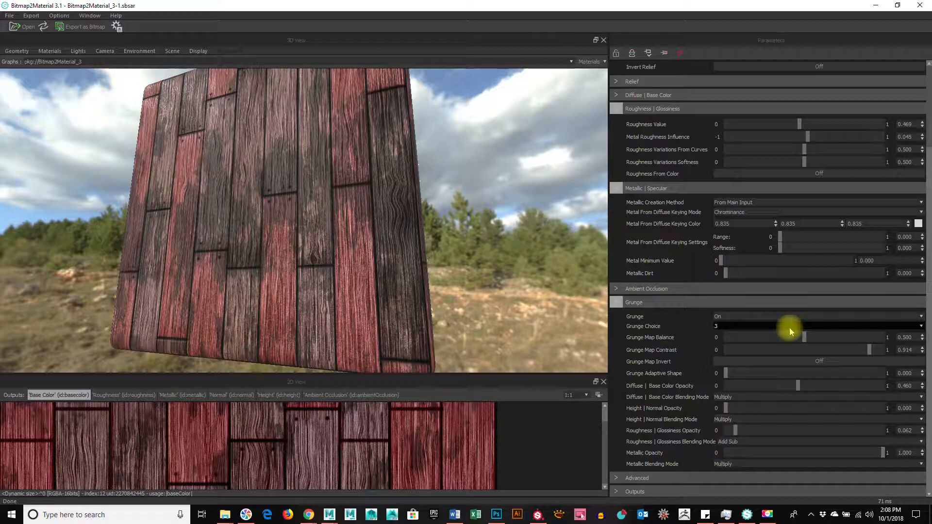
pyautogui.scroll(-2, 789, 328)
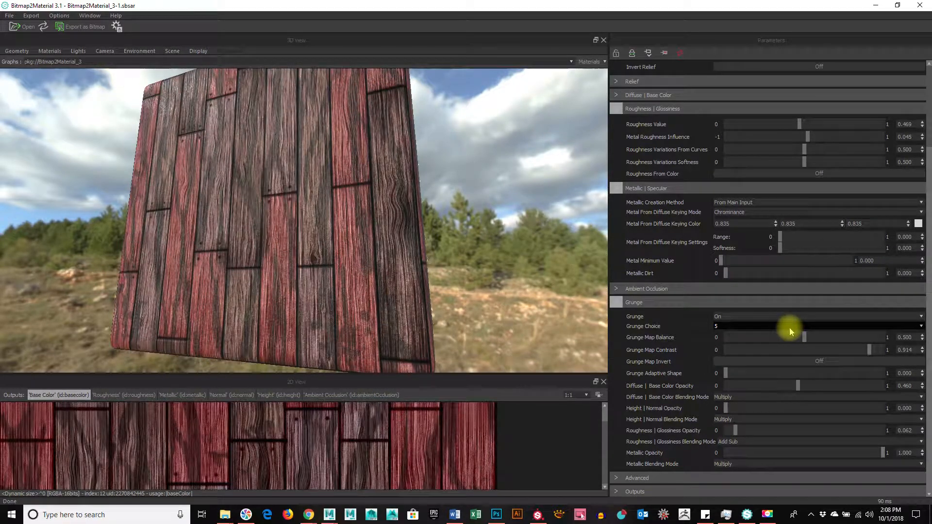
pyautogui.scroll(-1, 790, 328)
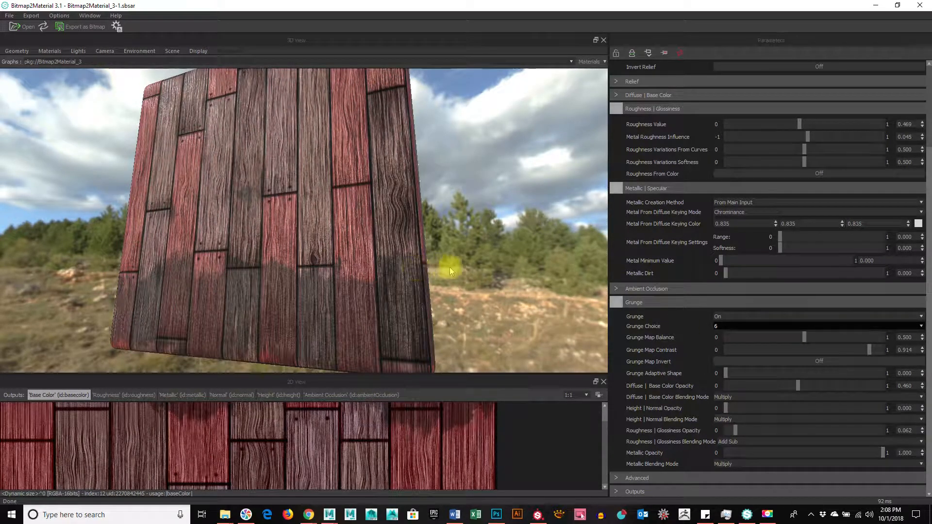
pyautogui.scroll(-3, 483, 267)
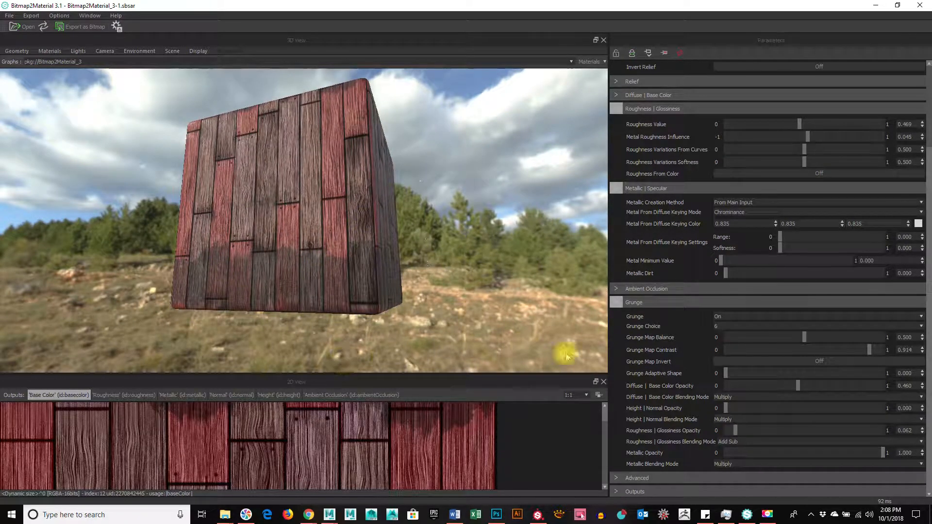
# Preview Grunge Choice 7, switch to Grunge Choice 9, and inspect it from several angles on the cube.
pyautogui.click(807, 325)
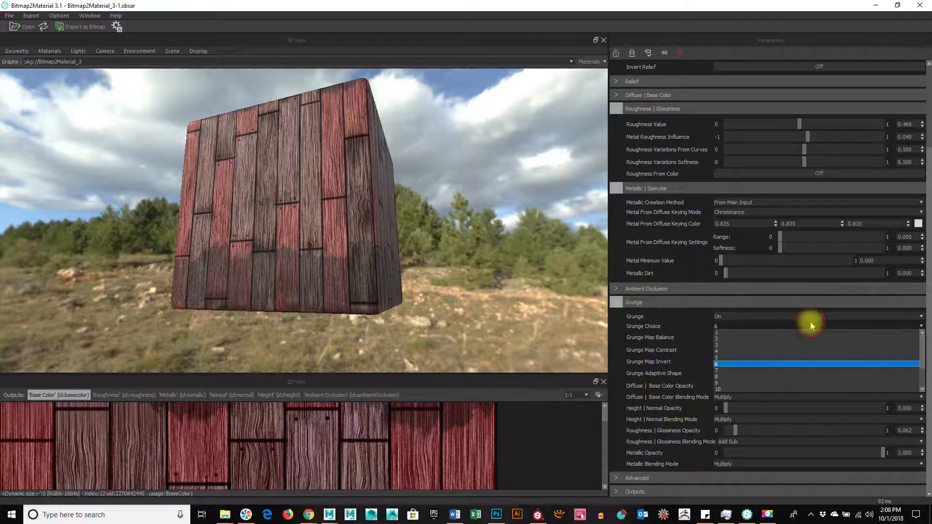
pyautogui.click(811, 370)
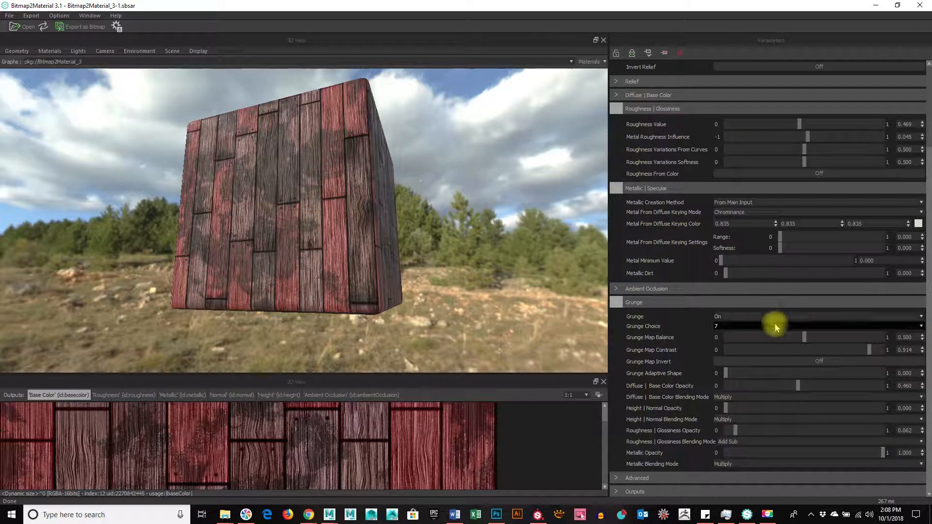
pyautogui.scroll(-1, 776, 329)
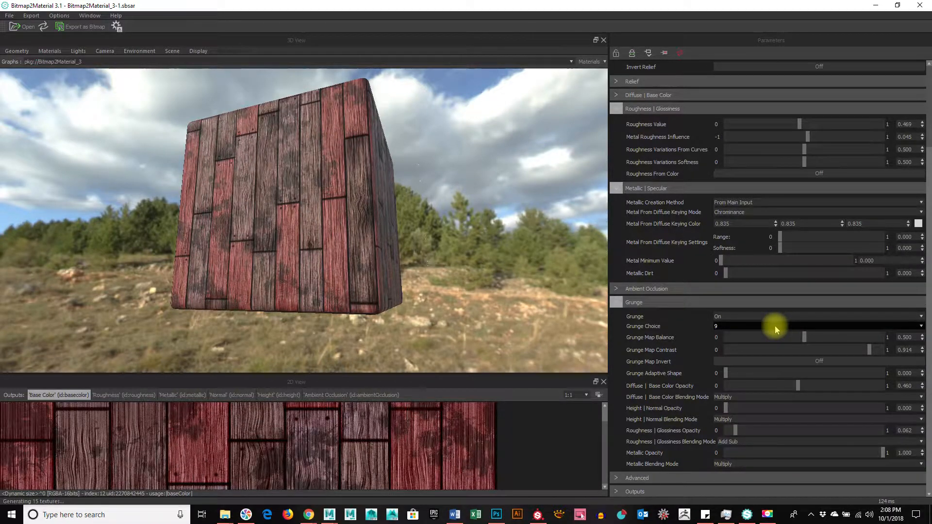
pyautogui.moveTo(437, 270); pyautogui.dragTo(532, 269)
pyautogui.moveTo(431, 286); pyautogui.dragTo(453, 278)
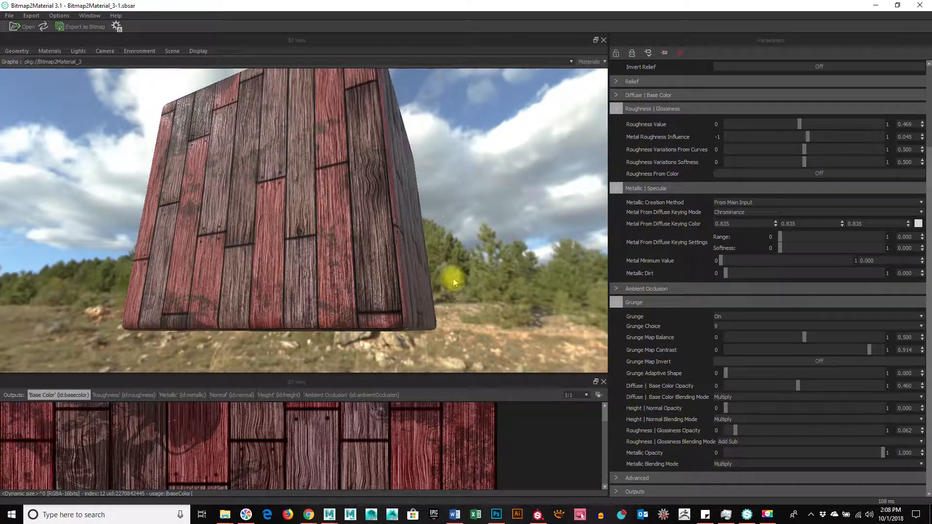
pyautogui.moveTo(437, 245)
pyautogui.mouseDown()
pyautogui.moveTo(433, 270)
pyautogui.moveTo(421, 265)
pyautogui.moveTo(439, 252)
pyautogui.mouseUp()
# Set the Grunge Map Balance to 0.686 and lower the grunge's Diffuse | Base Color Opacity to 0.216.
pyautogui.moveTo(805, 336); pyautogui.dragTo(834, 342)
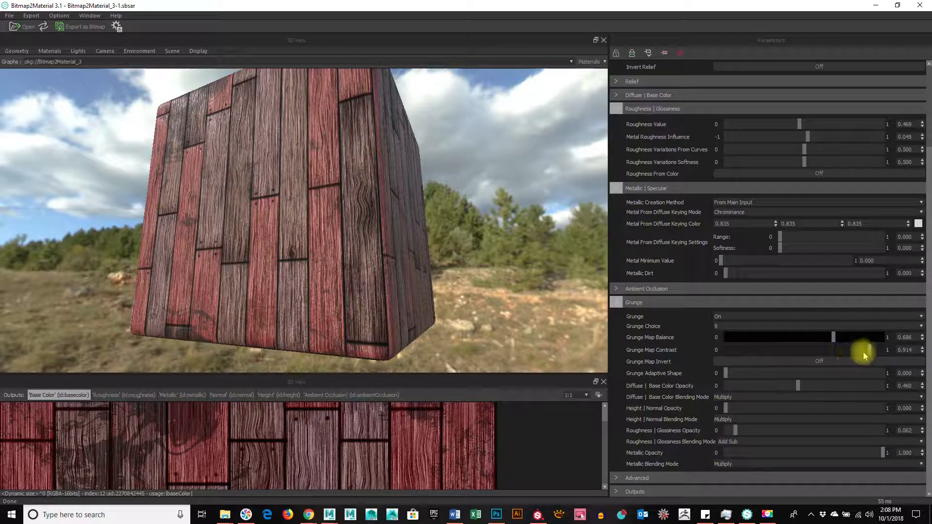
pyautogui.moveTo(797, 388); pyautogui.dragTo(761, 395)
pyautogui.moveTo(433, 241); pyautogui.dragTo(488, 267)
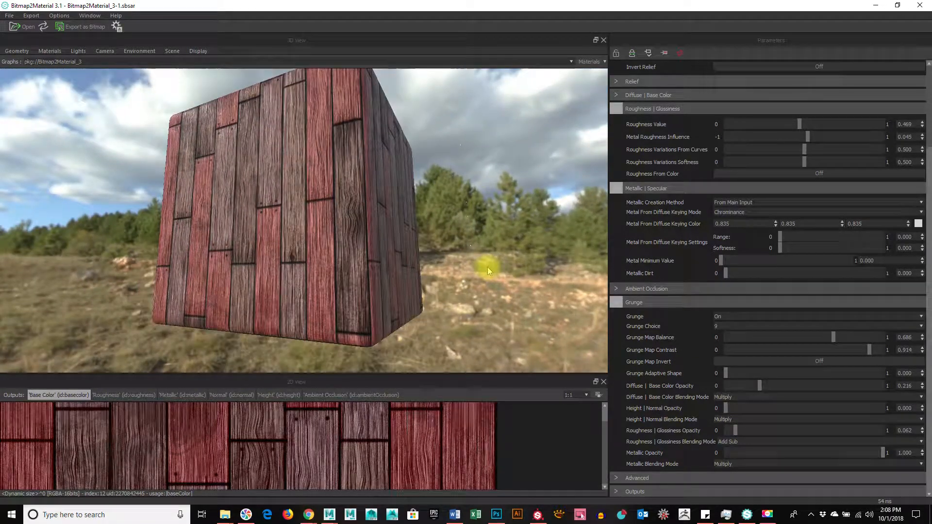
pyautogui.moveTo(494, 283)
pyautogui.mouseDown()
pyautogui.moveTo(455, 220)
pyautogui.moveTo(500, 286)
pyautogui.moveTo(496, 231)
pyautogui.moveTo(478, 244)
pyautogui.moveTo(493, 276)
pyautogui.mouseUp()
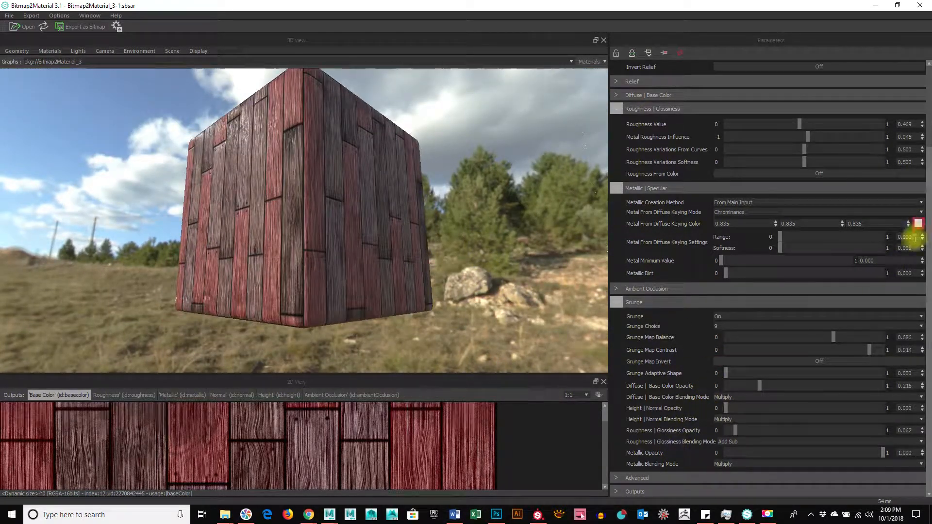
# Show the Outputs settings instead of the Grunge ones and start a bitmap export of the material's maps.
pyautogui.click(616, 303)
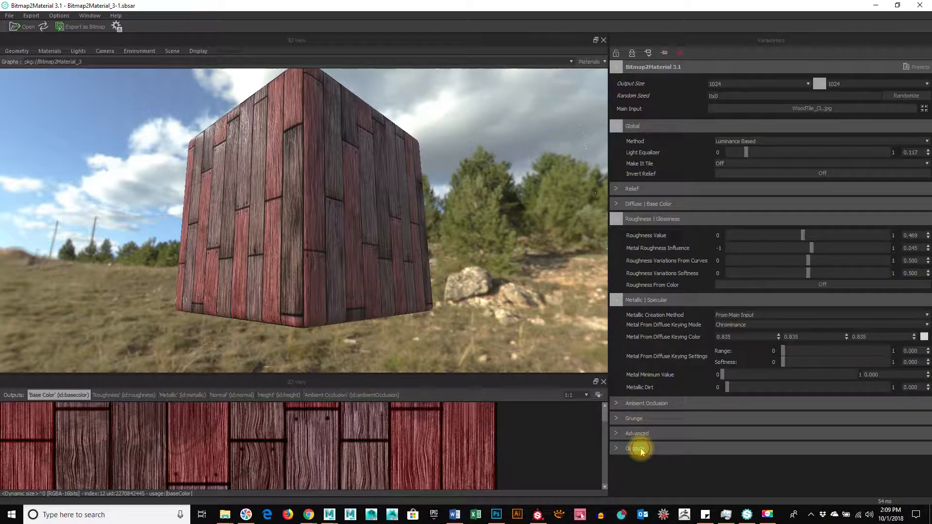
pyautogui.click(619, 450)
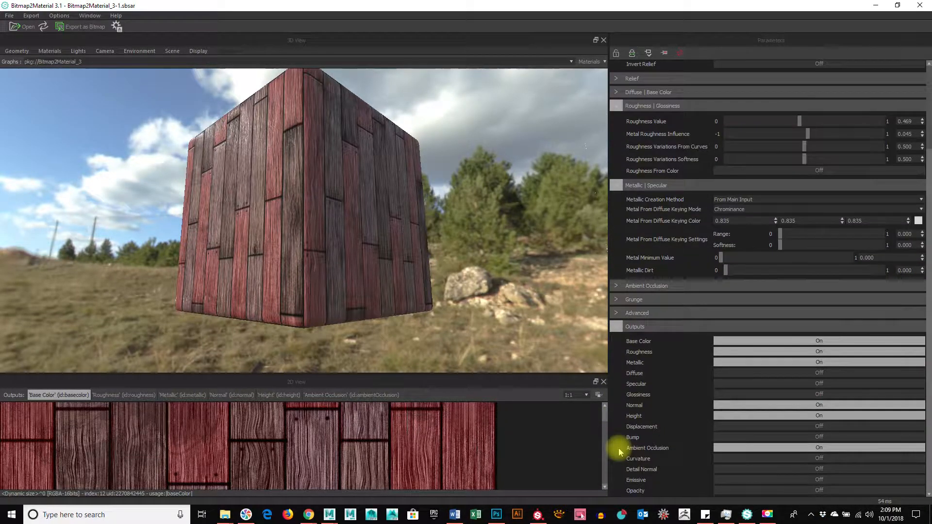
pyautogui.click(84, 27)
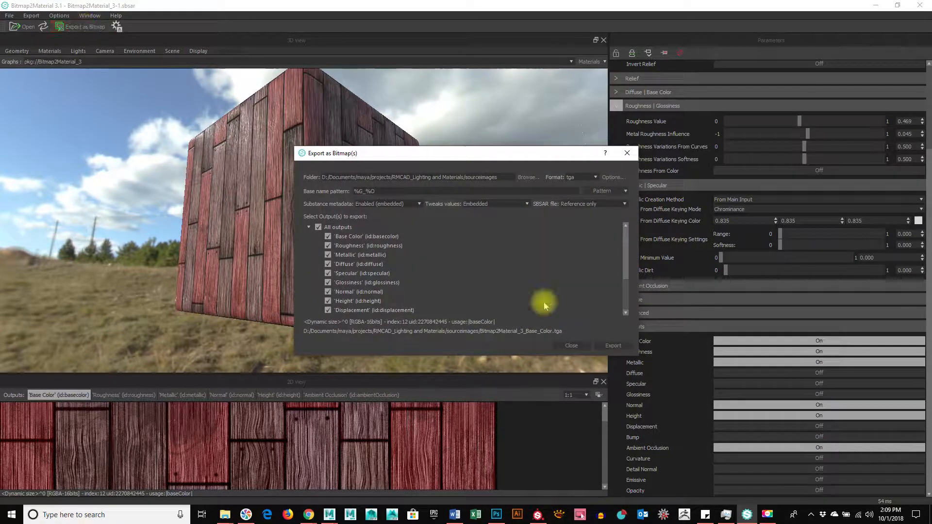
pyautogui.moveTo(499, 152); pyautogui.dragTo(474, 102)
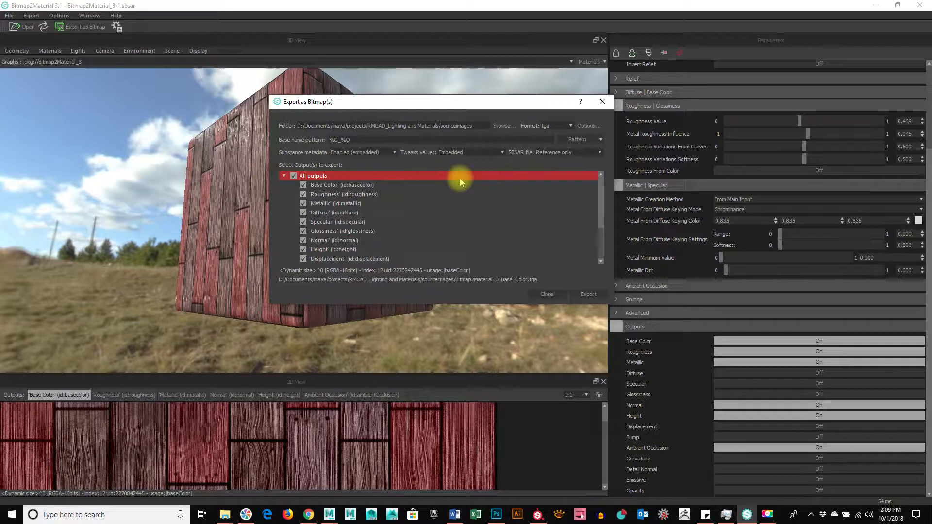
# Set the export folder to D:/Documents/maya/projects/Ohlone-_Texture_for_3D/sourceimages.
pyautogui.click(504, 126)
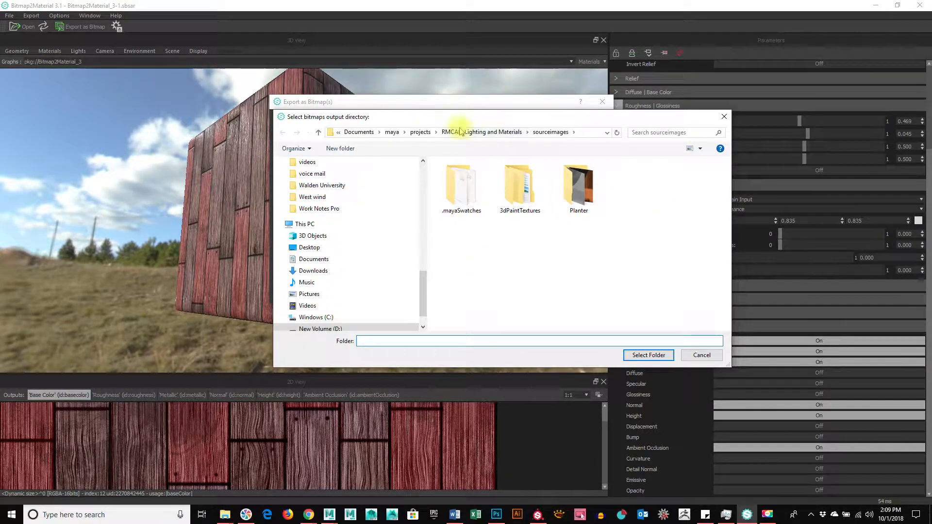
pyautogui.click(422, 133)
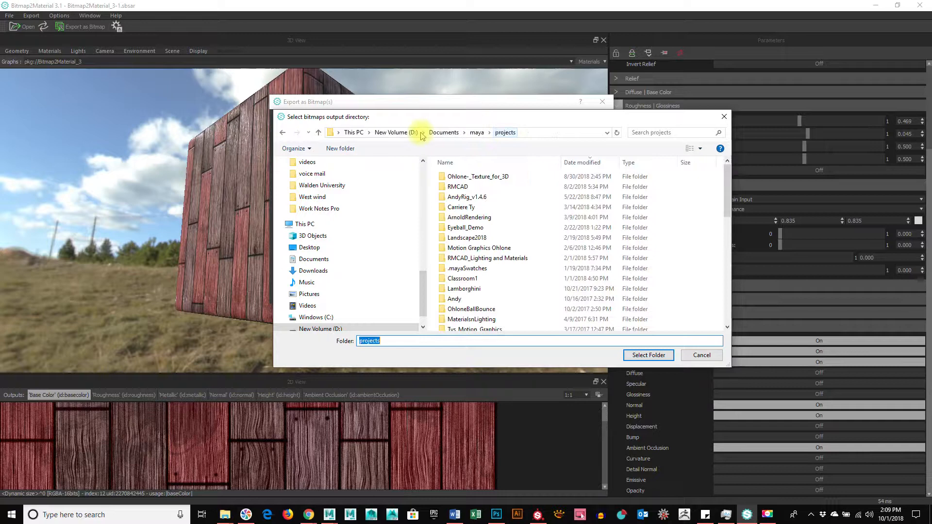
pyautogui.doubleClick(481, 177)
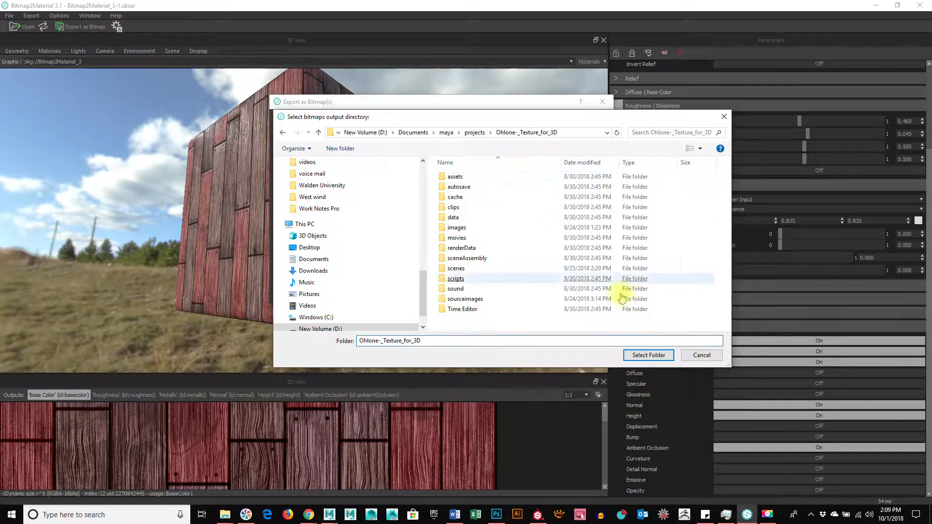
pyautogui.doubleClick(480, 299)
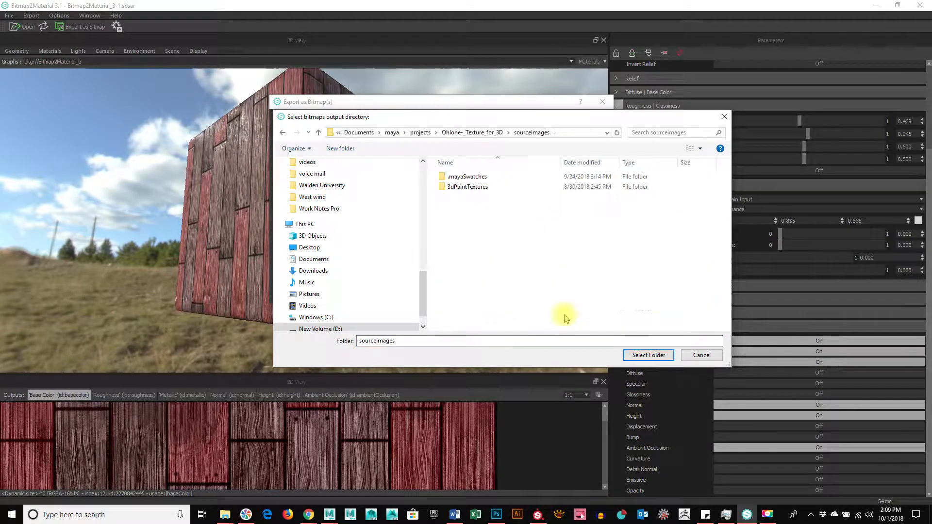
pyautogui.click(657, 357)
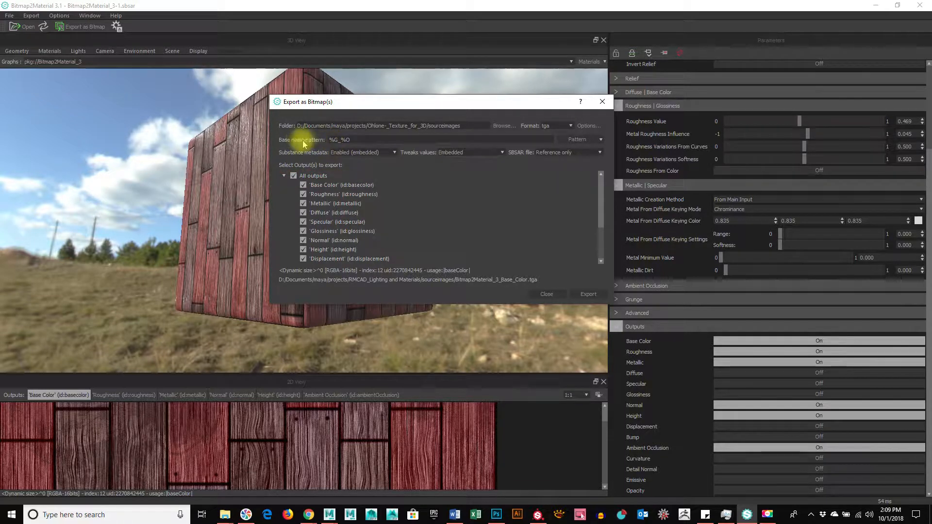
# Change the base name pattern of the exported files to WoodFloor_%O.
pyautogui.click(339, 140)
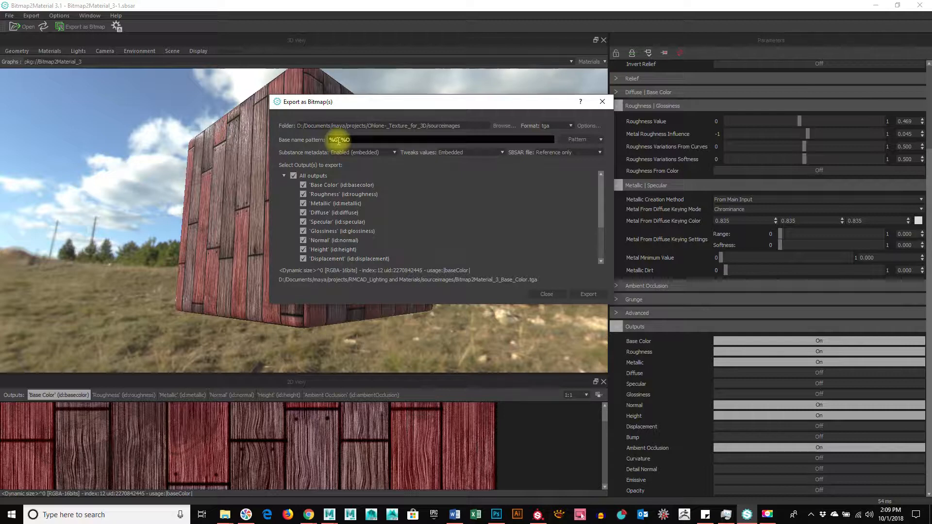
pyautogui.moveTo(339, 141); pyautogui.dragTo(314, 138)
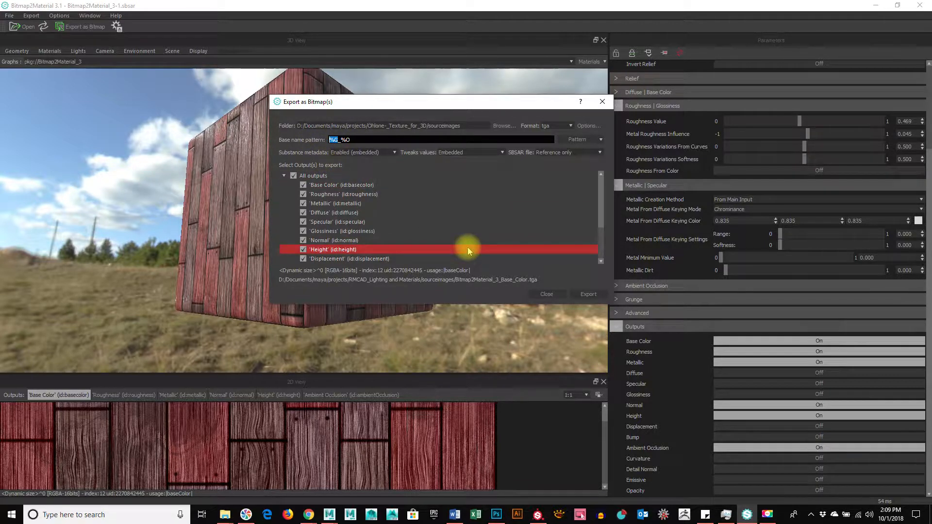
pyautogui.write('Wood')
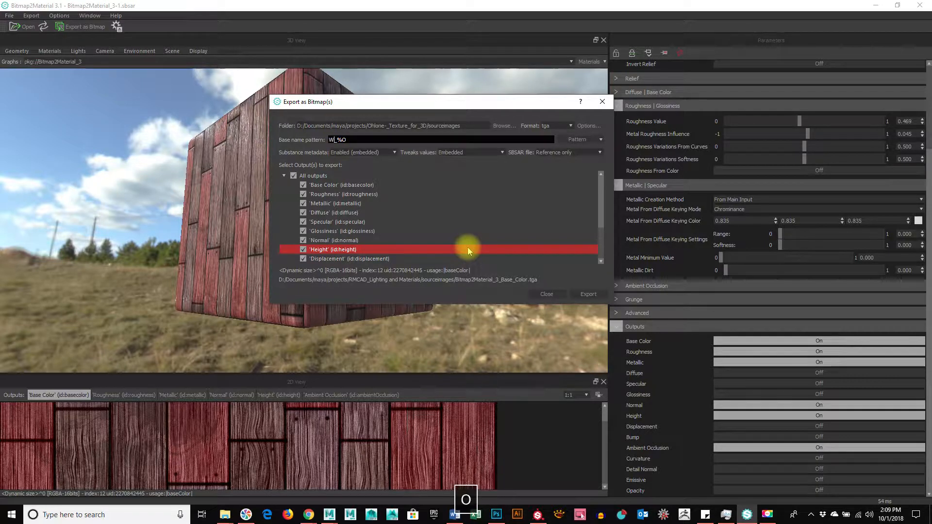
pyautogui.write('Floor')
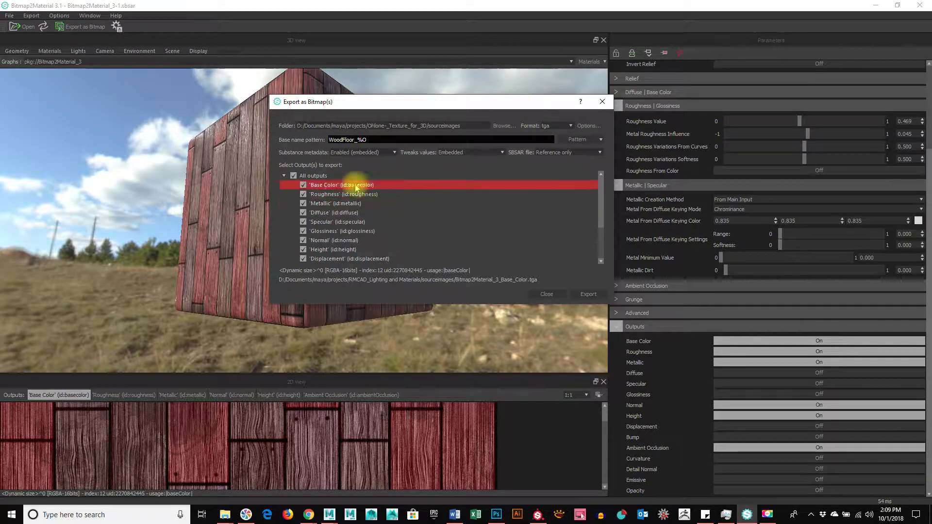
# Restrict the export to the Base Color, Roughness and Normal outputs and export them as tga files.
pyautogui.click(294, 176)
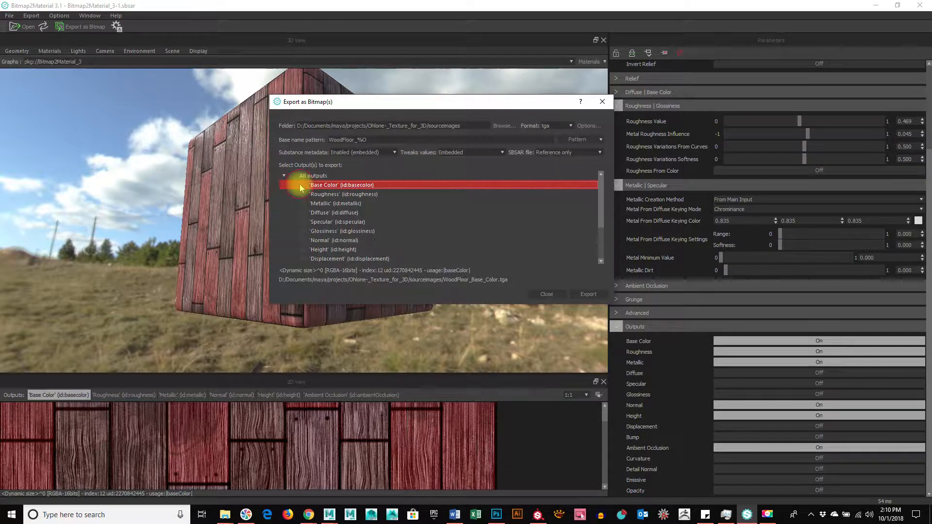
pyautogui.click(304, 185)
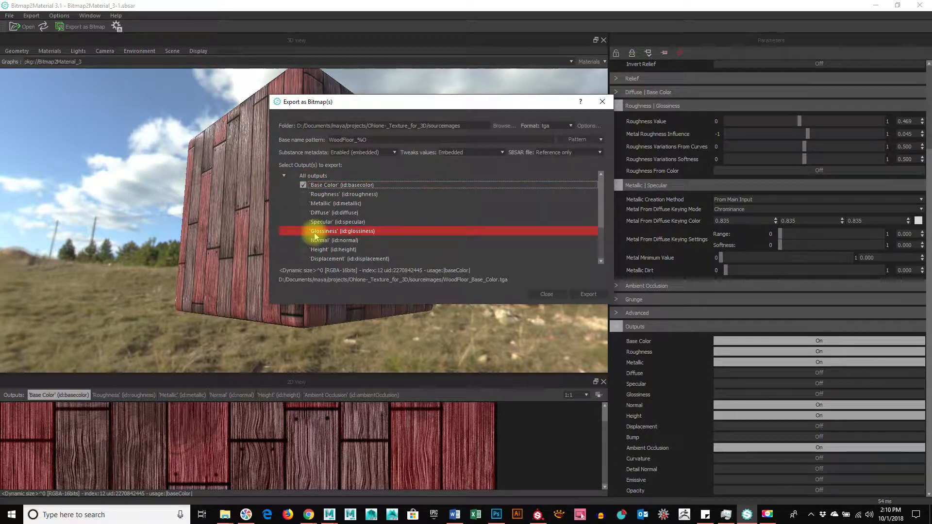
pyautogui.click(303, 195)
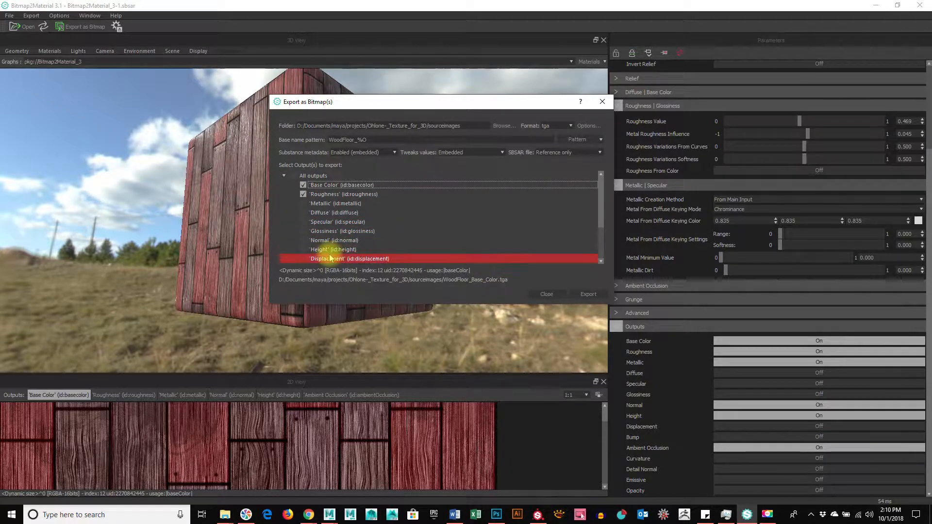
pyautogui.click(302, 240)
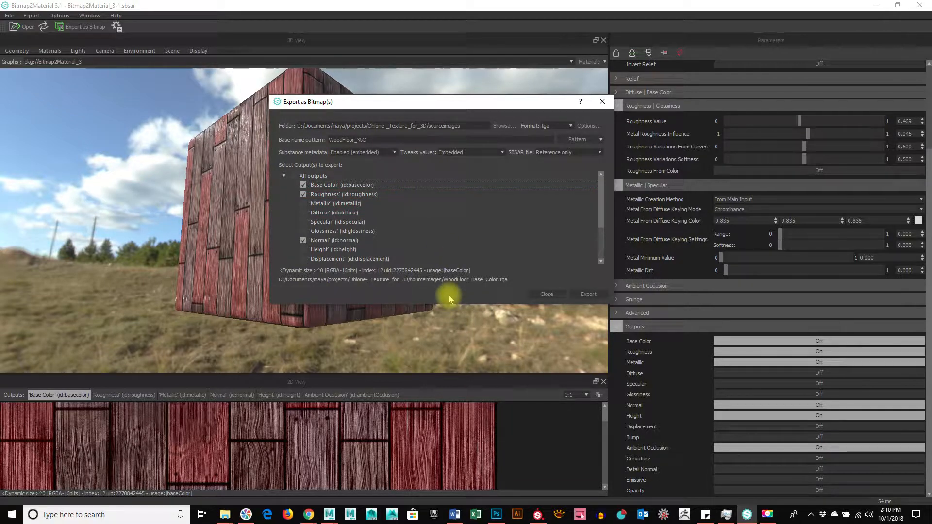
pyautogui.click(589, 294)
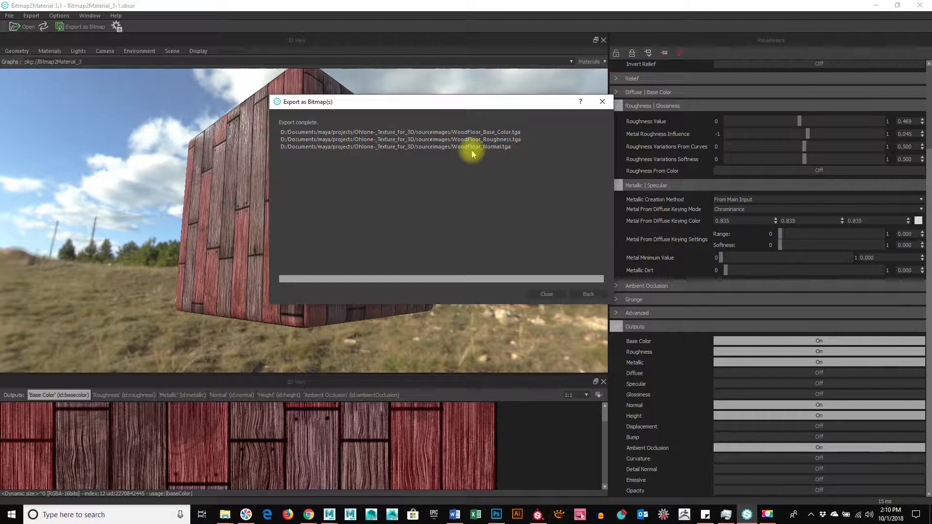
pyautogui.click(546, 294)
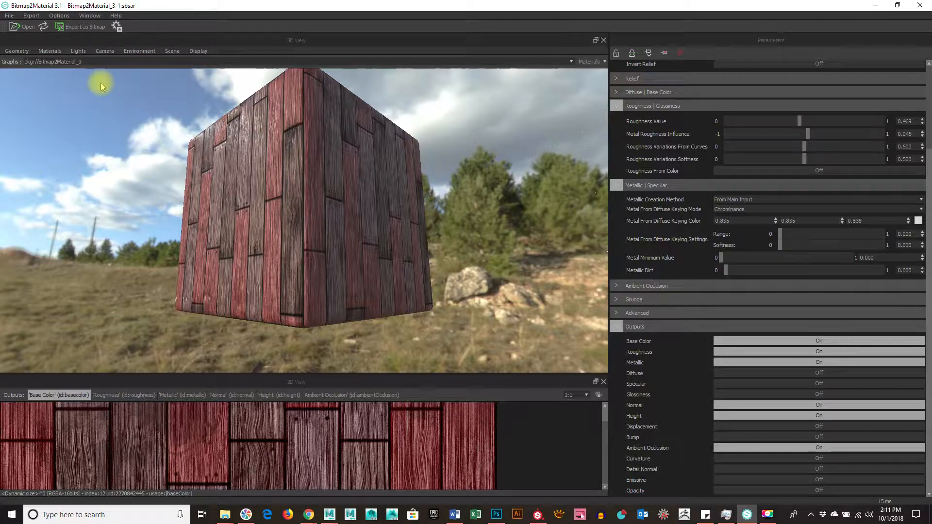
pyautogui.click(10, 16)
pyautogui.click(290, 17)
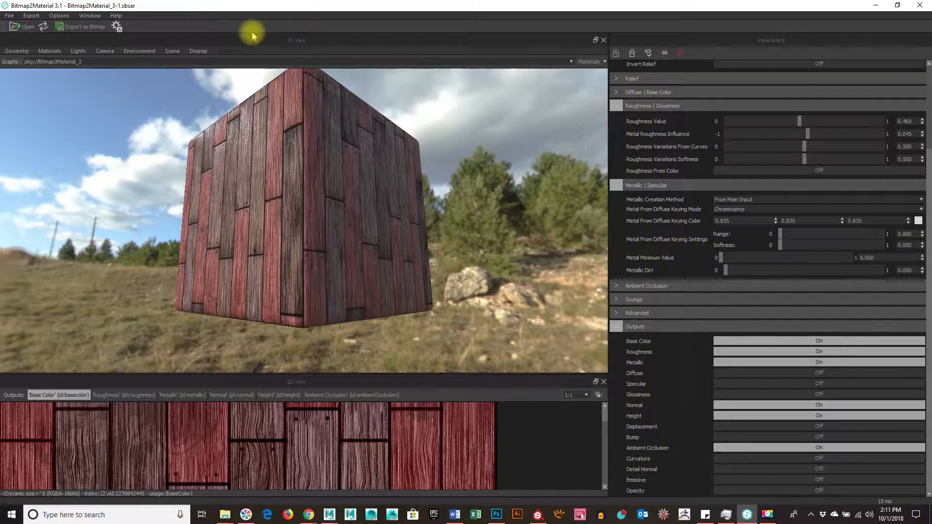
pyautogui.click(11, 16)
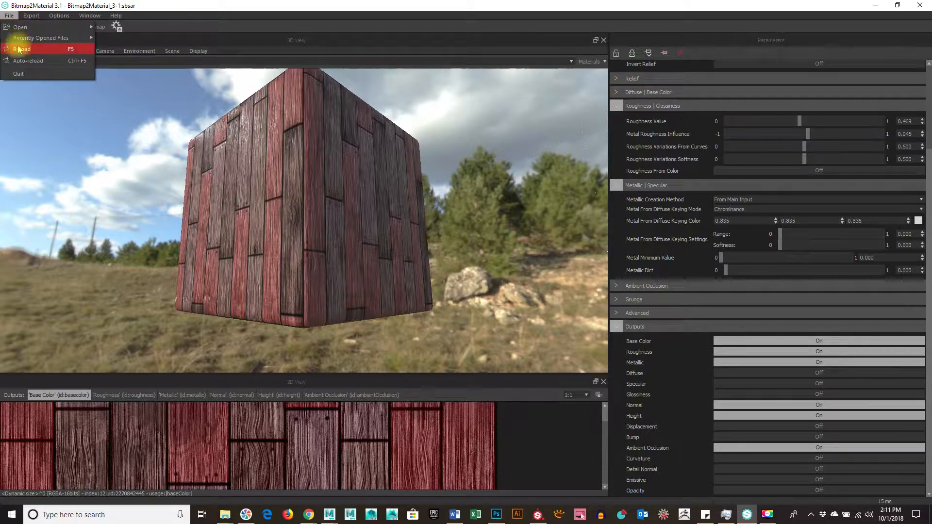
pyautogui.moveTo(24, 30)
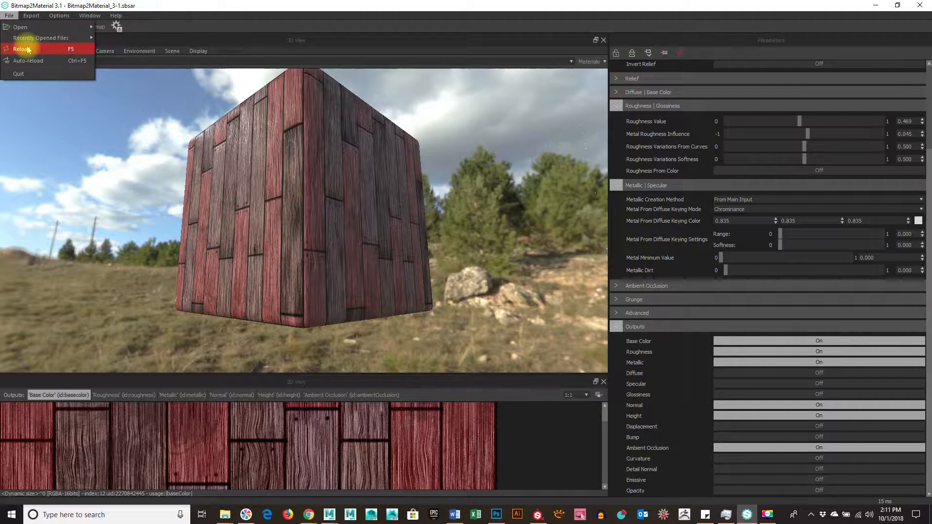
pyautogui.click(351, 16)
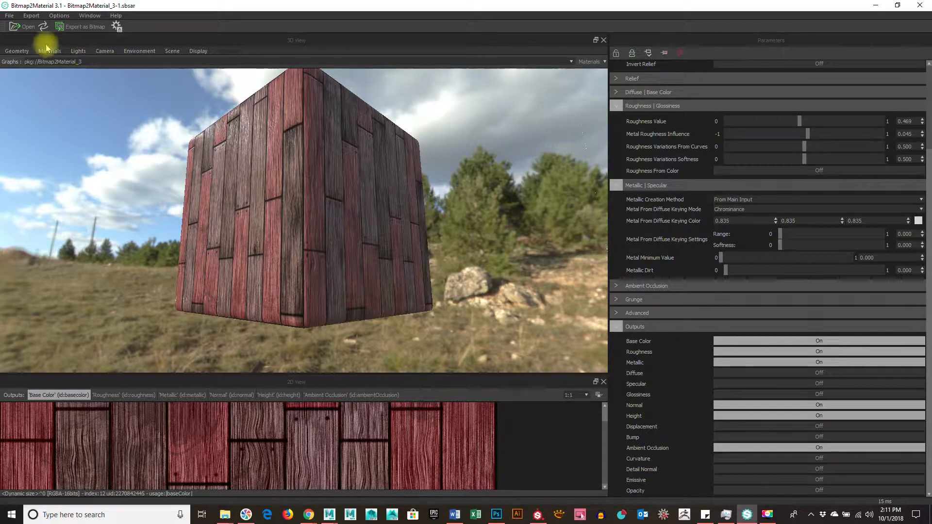
# Switch the preview geometry to Plane and view the wood planks on it from above at an angle.
pyautogui.click(23, 52)
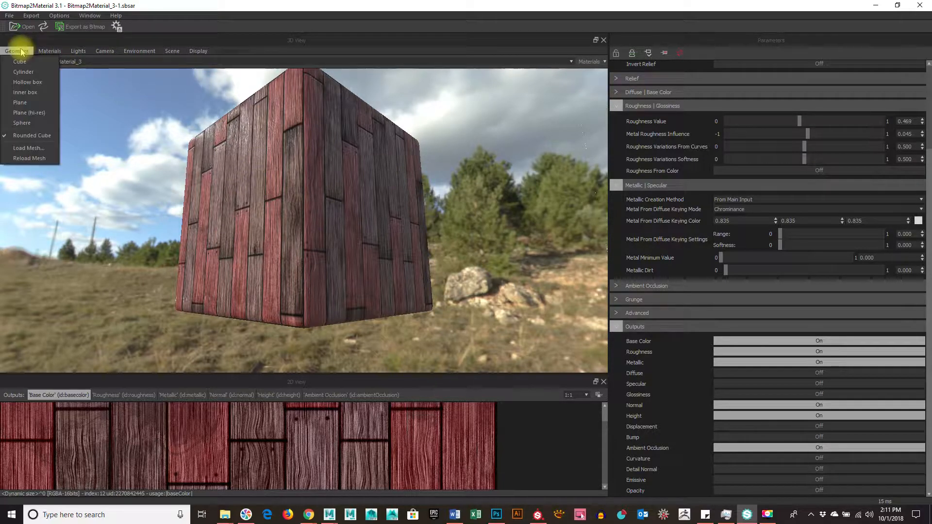
pyautogui.click(53, 51)
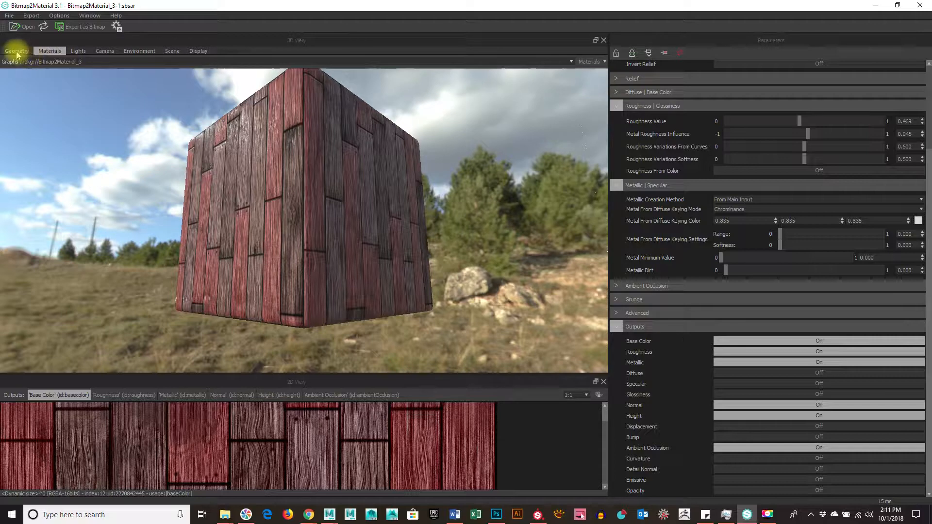
pyautogui.click(17, 51)
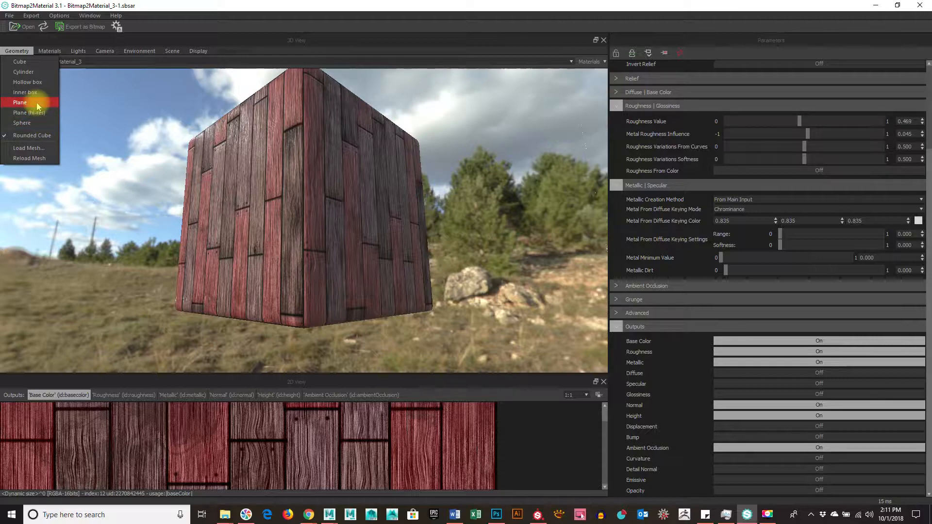
pyautogui.click(37, 103)
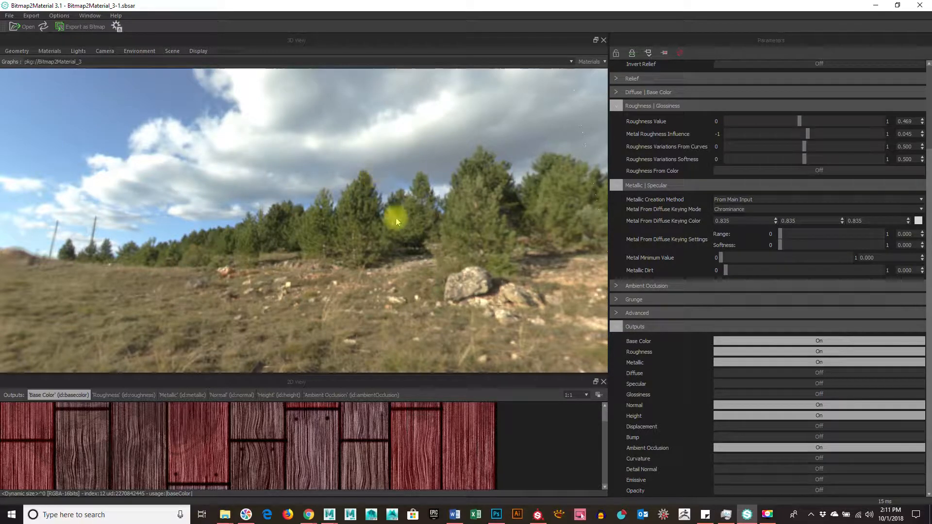
pyautogui.keyDown('alt'); pyautogui.moveTo(408, 203); pyautogui.dragTo(475, 219); pyautogui.keyUp('alt')
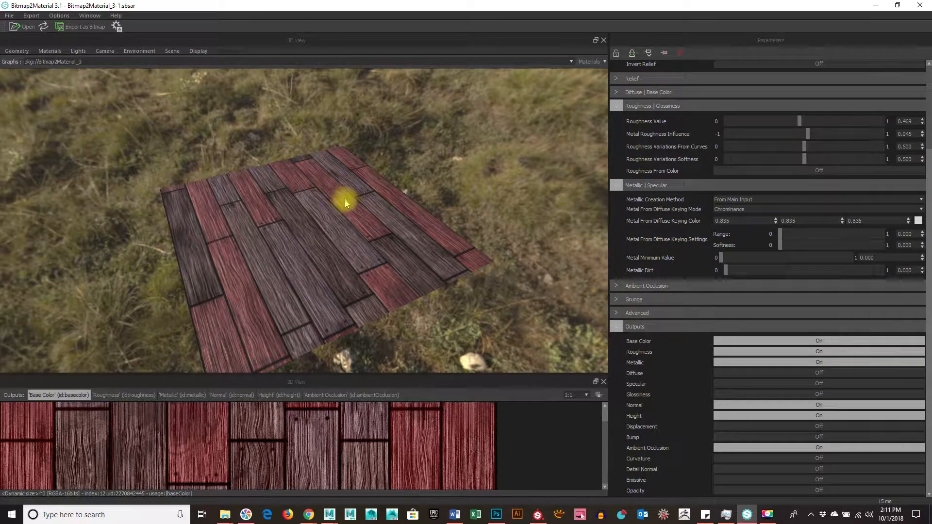
pyautogui.keyDown('alt'); pyautogui.moveTo(345, 203); pyautogui.dragTo(363, 200); pyautogui.keyUp('alt')
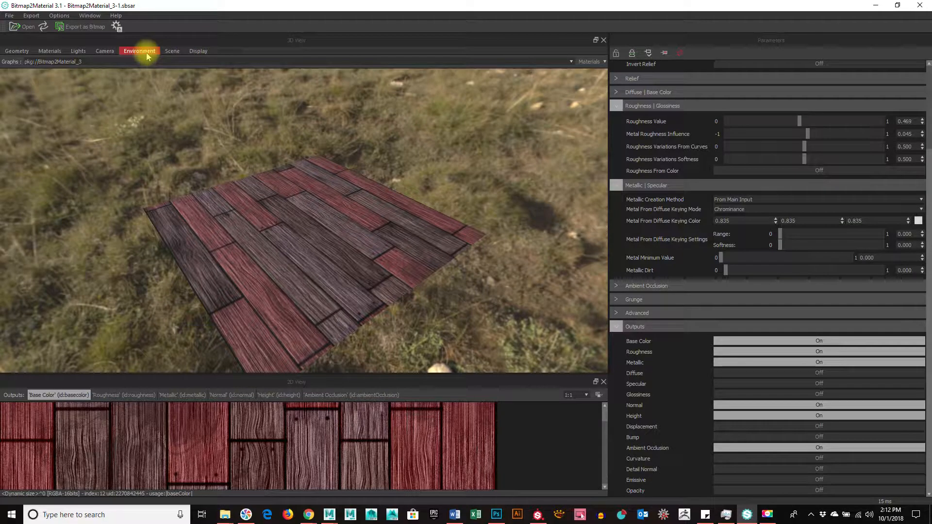
# Edit the Default preview material and set its global Tiling to 4.
pyautogui.click(589, 62)
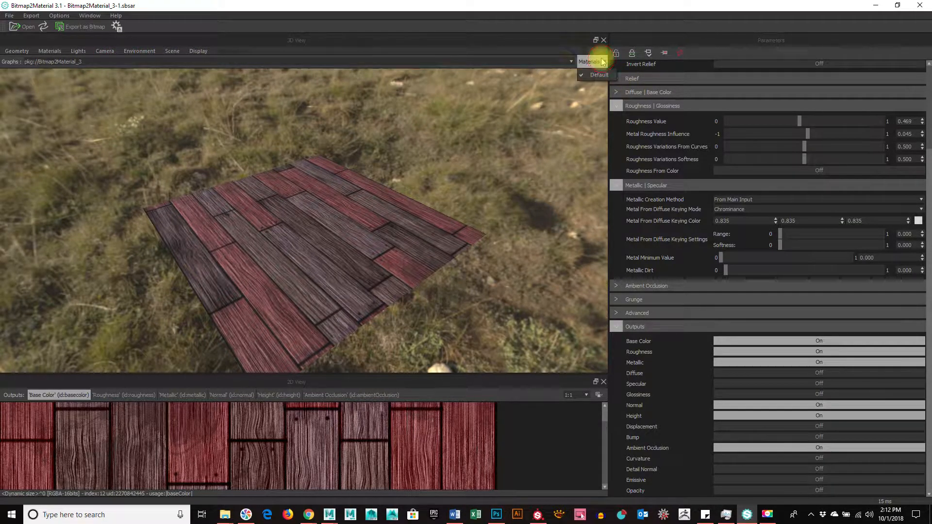
pyautogui.click(59, 51)
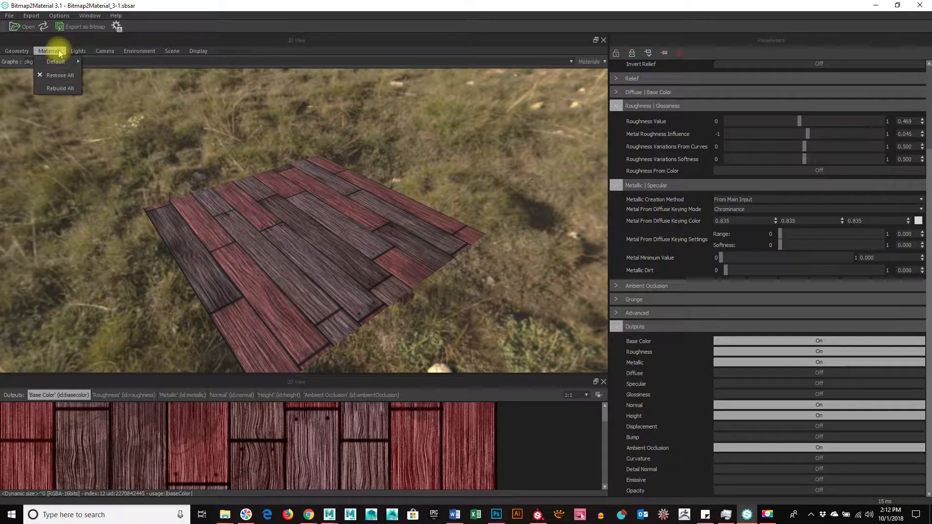
pyautogui.moveTo(64, 61)
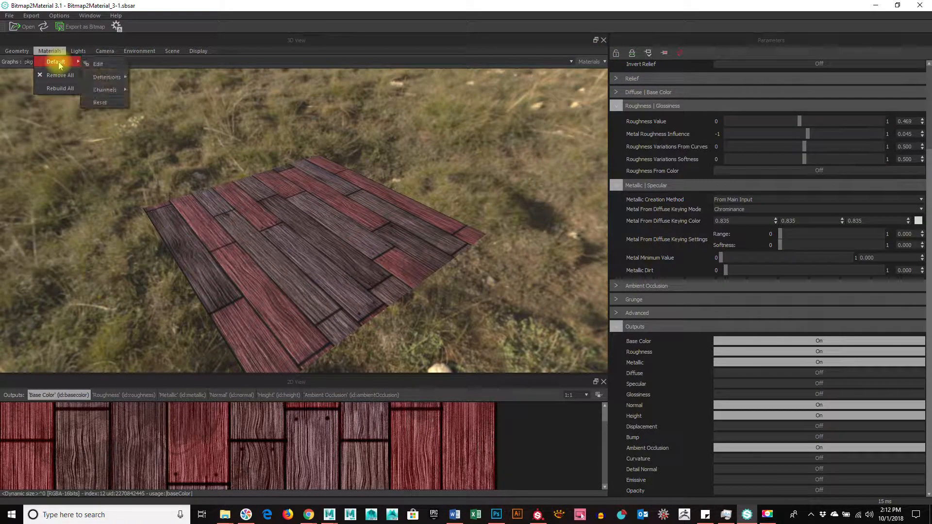
pyautogui.click(95, 65)
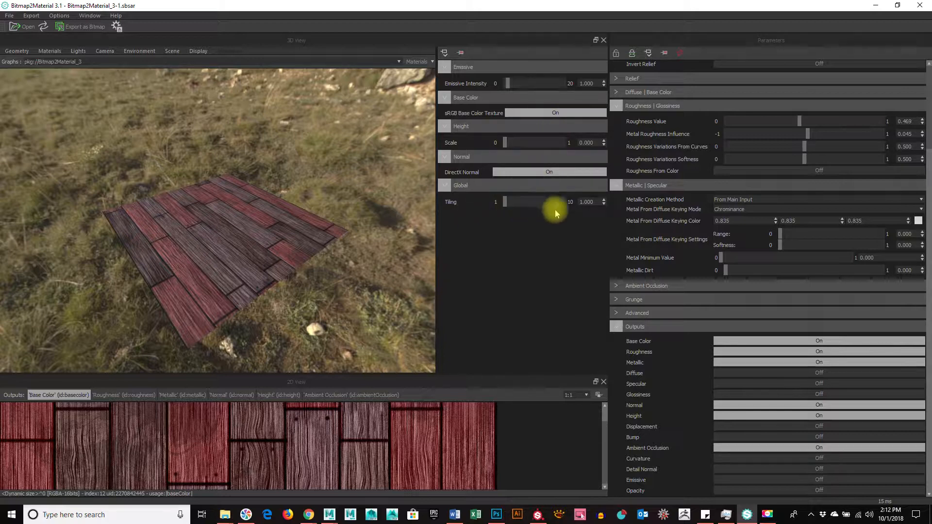
pyautogui.doubleClick(590, 201)
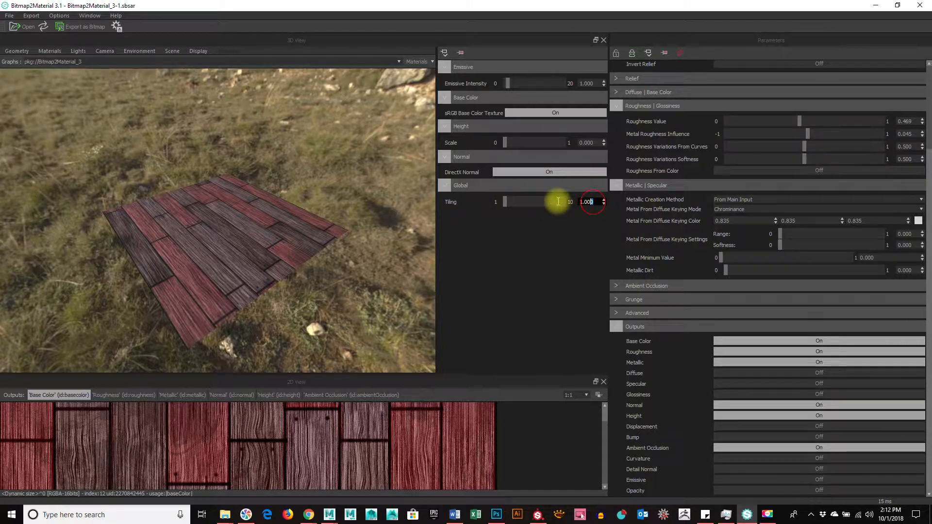
pyautogui.write('4')
pyautogui.press('Return')
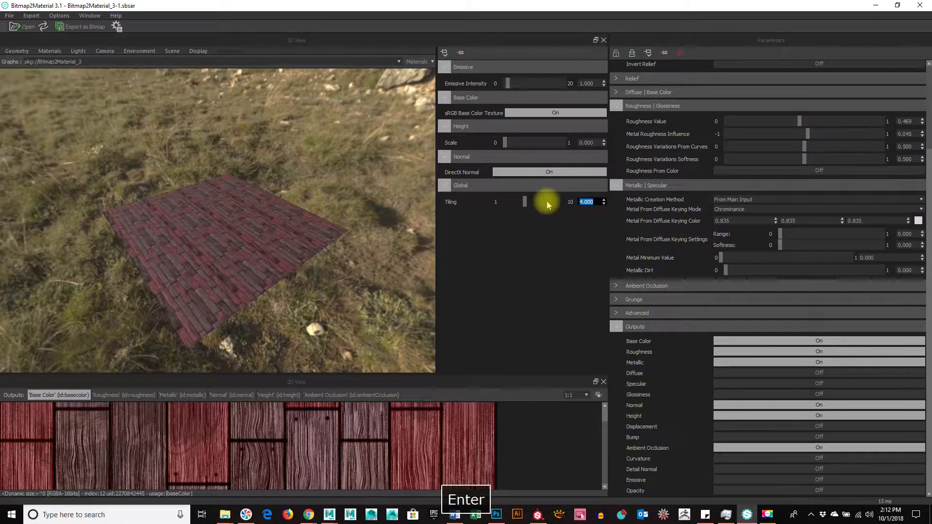
# View the tiled planks up close at a low angle and set the material's Emissive Intensity to 0.
pyautogui.keyDown('alt'); pyautogui.moveTo(185, 262); pyautogui.dragTo(269, 284); pyautogui.keyUp('alt')
pyautogui.keyDown('alt'); pyautogui.moveTo(260, 253); pyautogui.dragTo(333, 296); pyautogui.keyUp('alt')
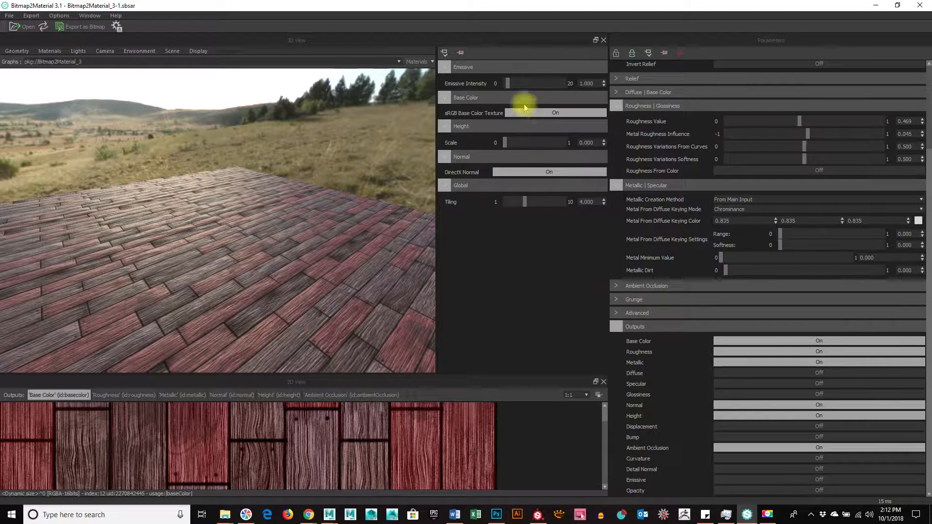
pyautogui.moveTo(508, 83); pyautogui.dragTo(503, 85)
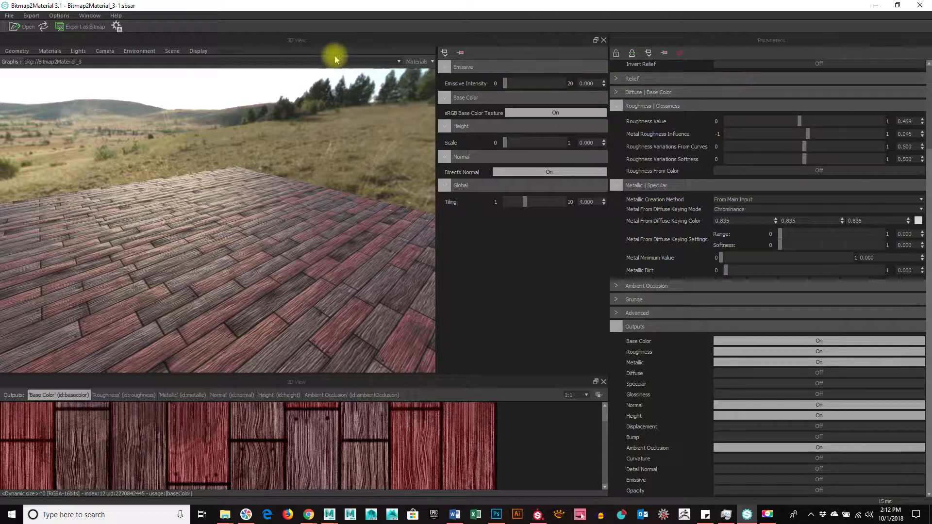
# Edit the preview environment and rotate its dome to a Rotation Angle of 0.083 turns.
pyautogui.click(168, 52)
pyautogui.moveTo(152, 55)
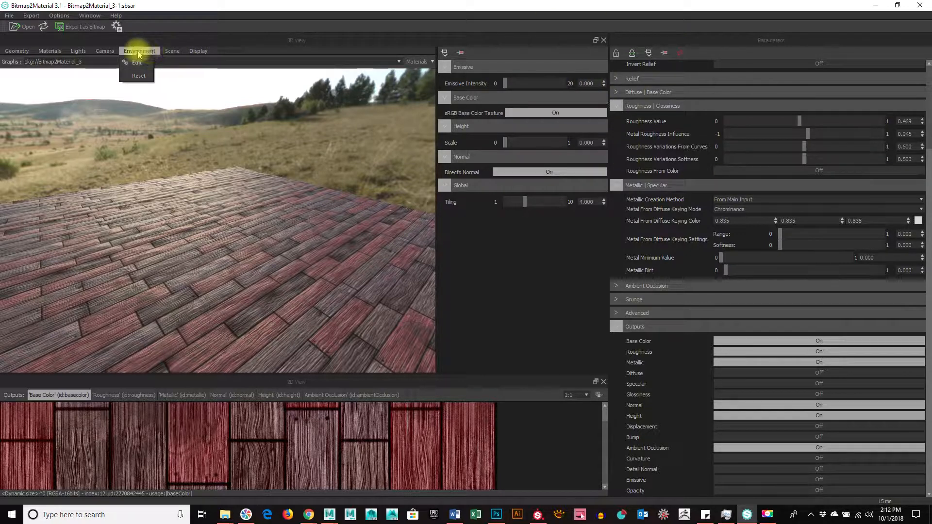
pyautogui.click(132, 63)
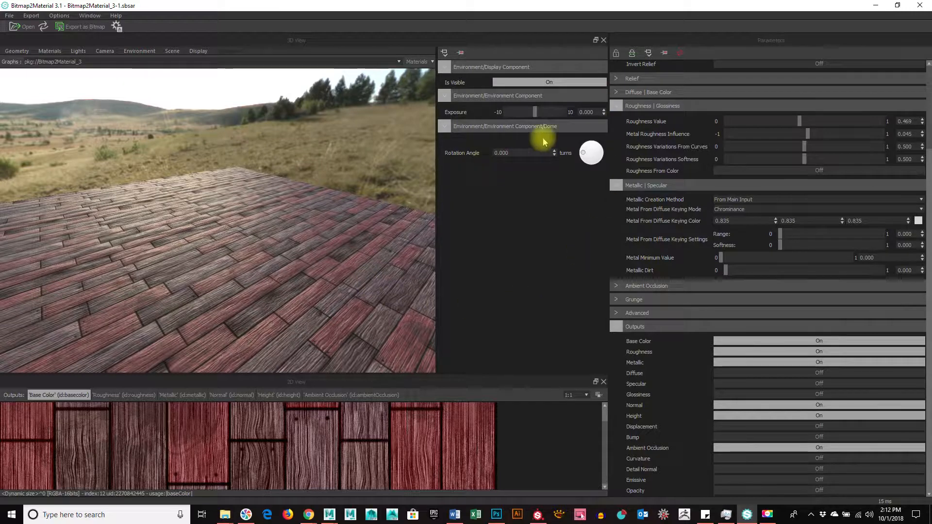
pyautogui.moveTo(588, 157); pyautogui.dragTo(531, 118)
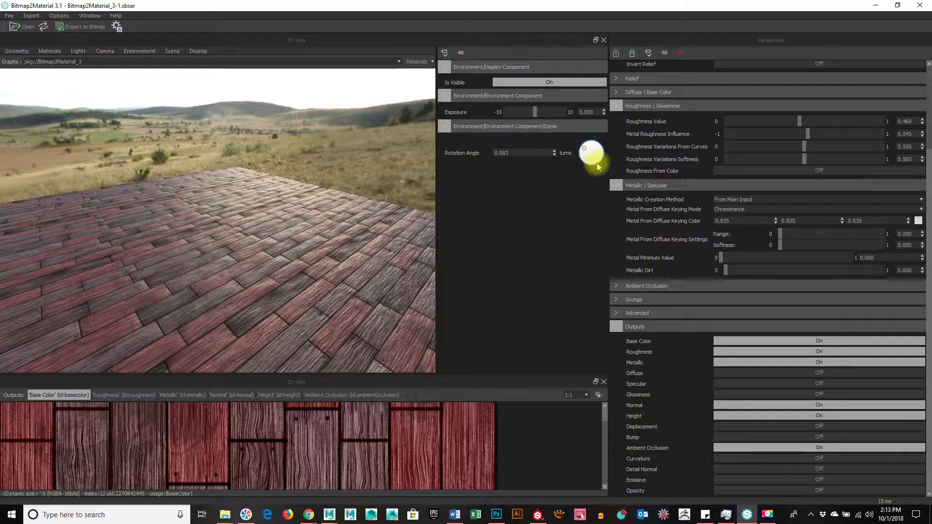
pyautogui.click(172, 50)
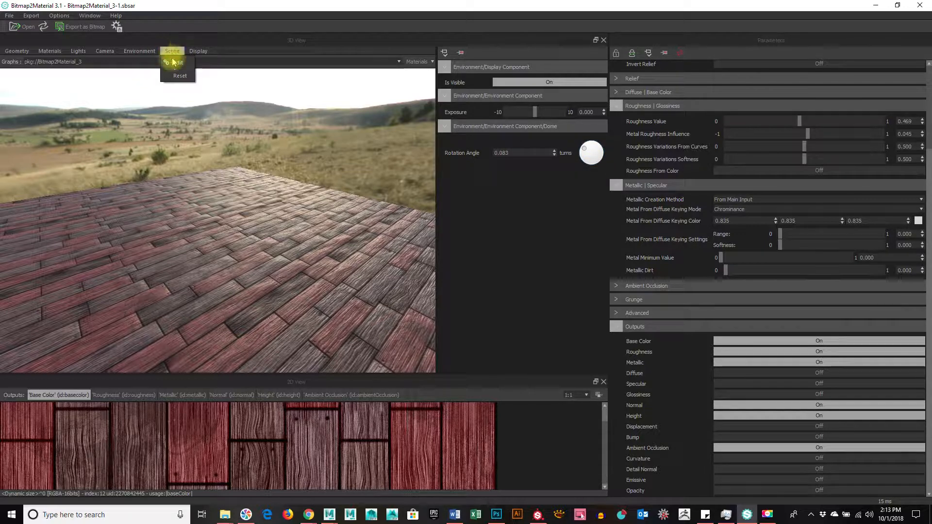